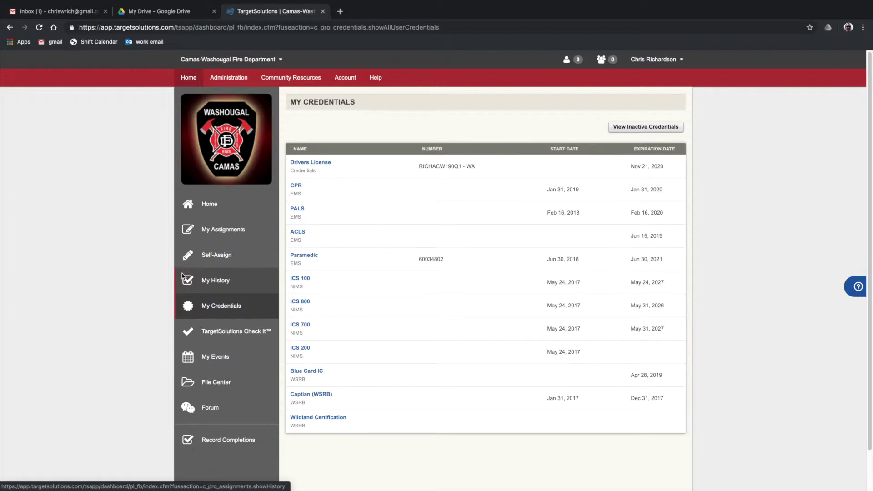
From the home dashboard, open the Paramedic credential's detail page.
{"action": "left_click", "coordinate": [222, 204]}
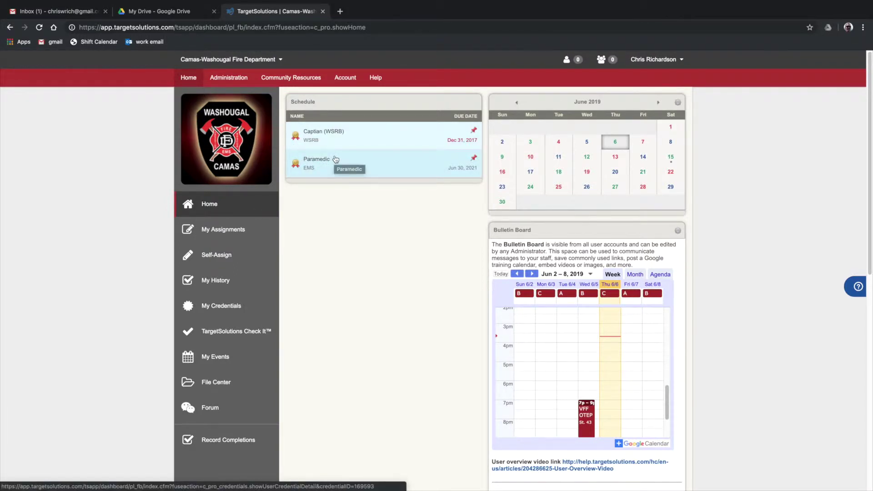
{"action": "left_click", "coordinate": [336, 160]}
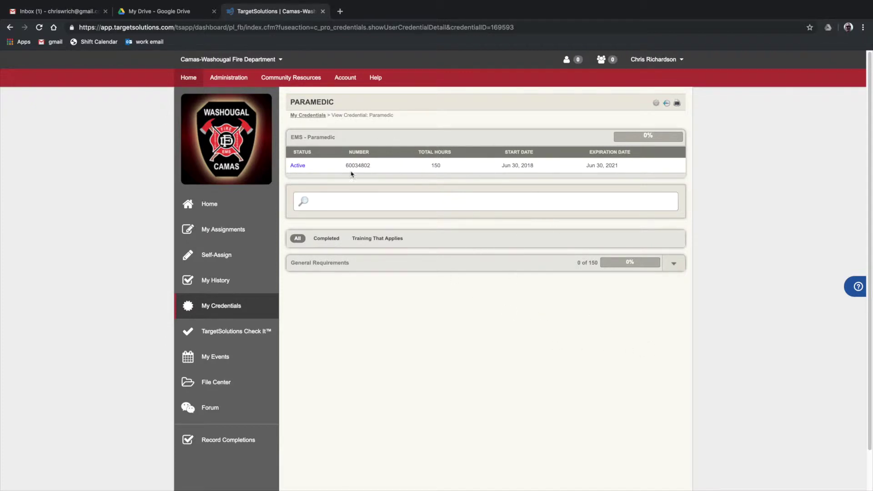
Review the Paramedic General Requirements course table, then return to the home dashboard.
{"action": "left_click", "coordinate": [371, 244]}
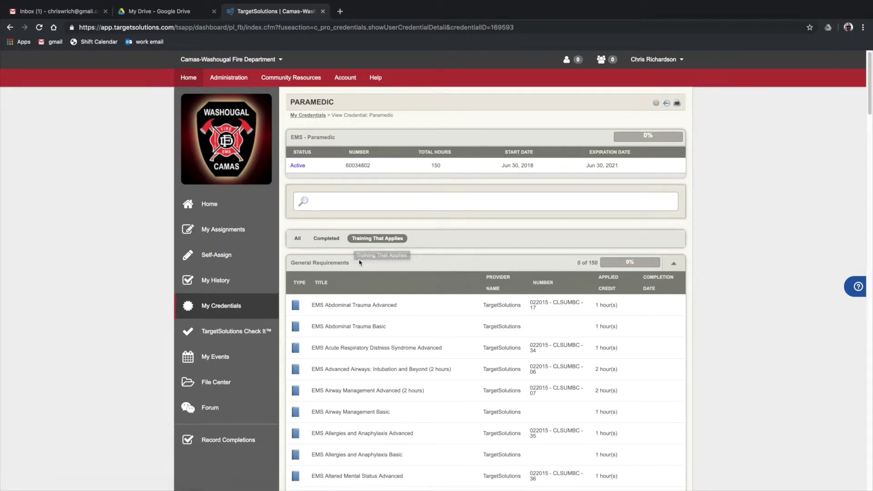
{"action": "scroll", "coordinate": [337, 336], "scroll_direction": "down", "scroll_amount": 5}
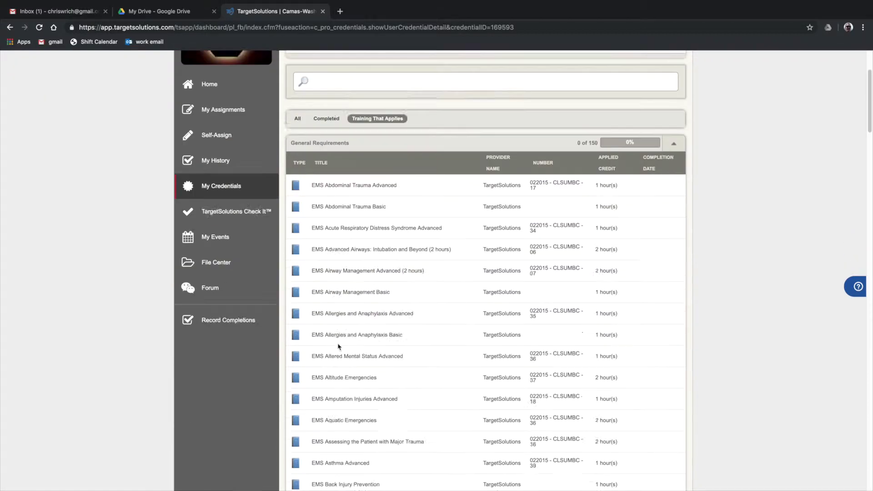
{"action": "scroll", "coordinate": [374, 336], "scroll_direction": "down", "scroll_amount": 20}
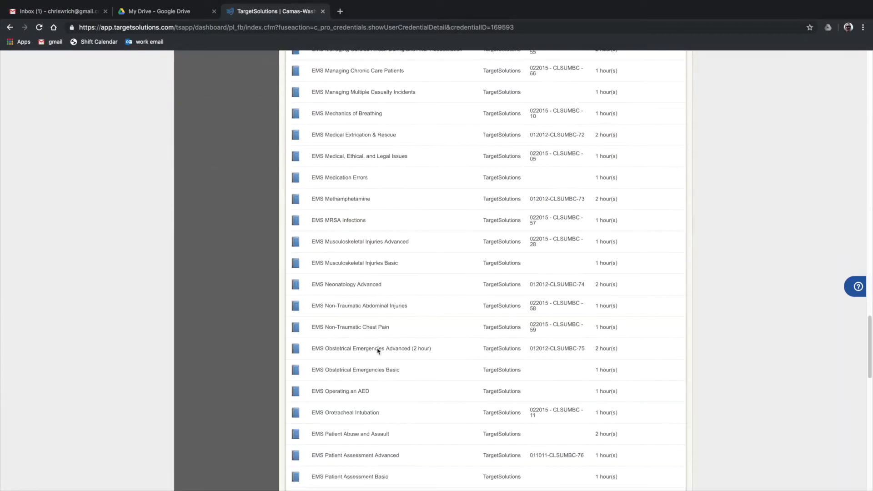
{"action": "scroll", "coordinate": [378, 350], "scroll_direction": "down", "scroll_amount": 15}
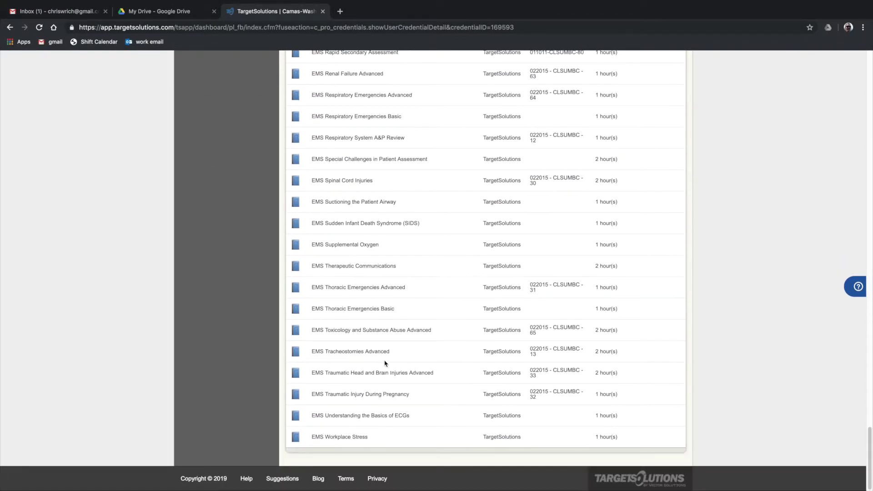
{"action": "scroll", "coordinate": [390, 359], "scroll_direction": "up", "scroll_amount": 20}
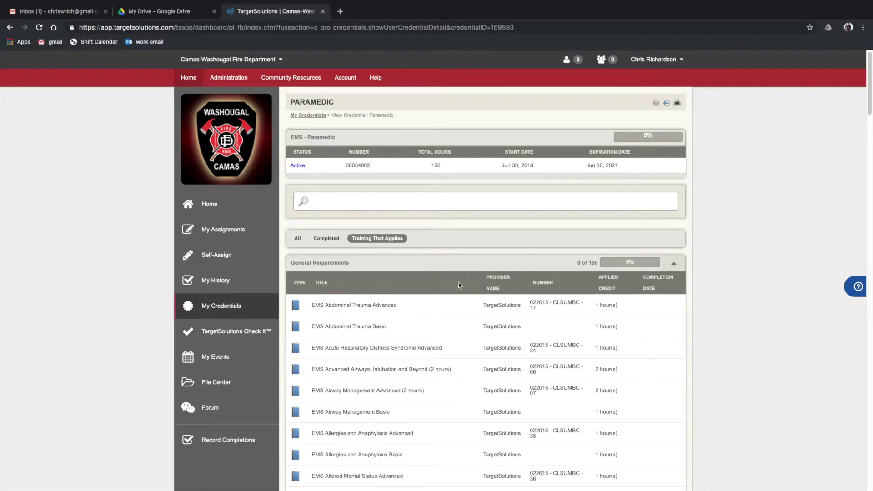
{"action": "left_click", "coordinate": [220, 212]}
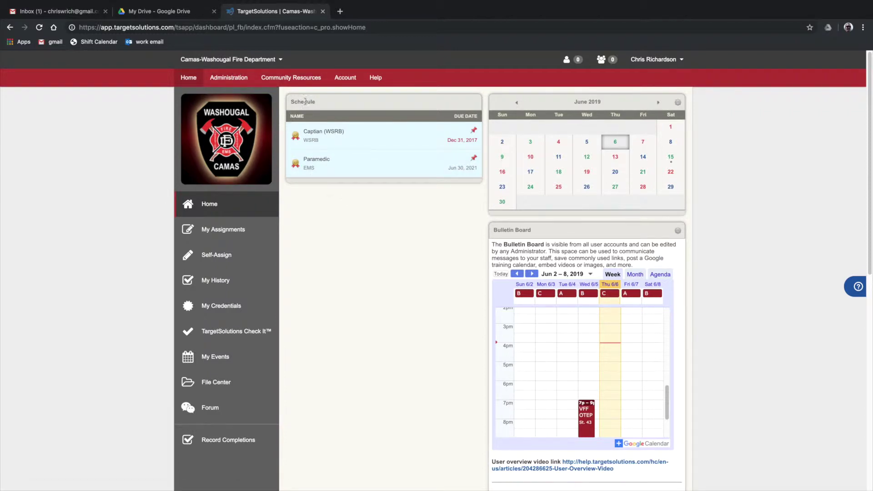
Go to Manage Credentials under Administration and start a new credential.
{"action": "left_click", "coordinate": [235, 79]}
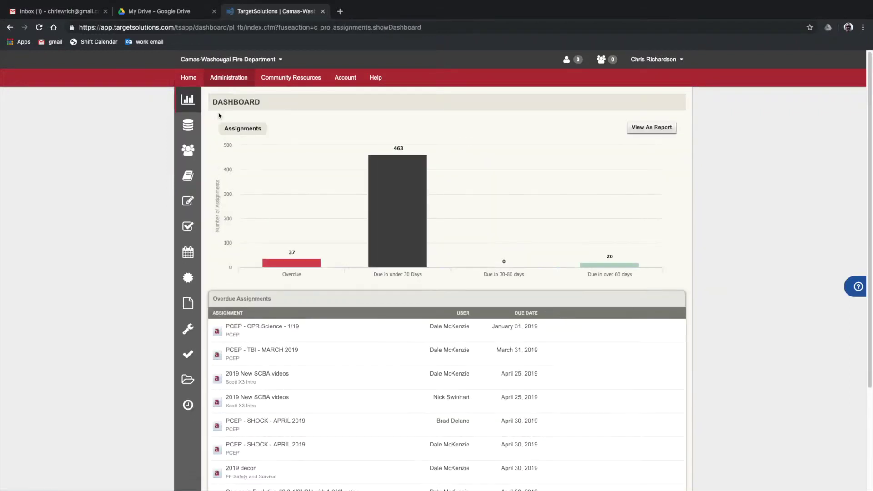
{"action": "mouse_move", "coordinate": [191, 278]}
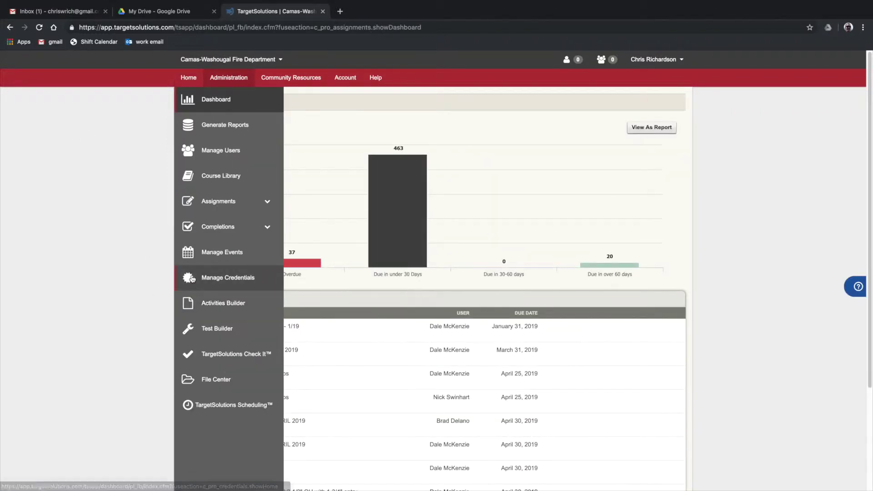
{"action": "left_click", "coordinate": [238, 285]}
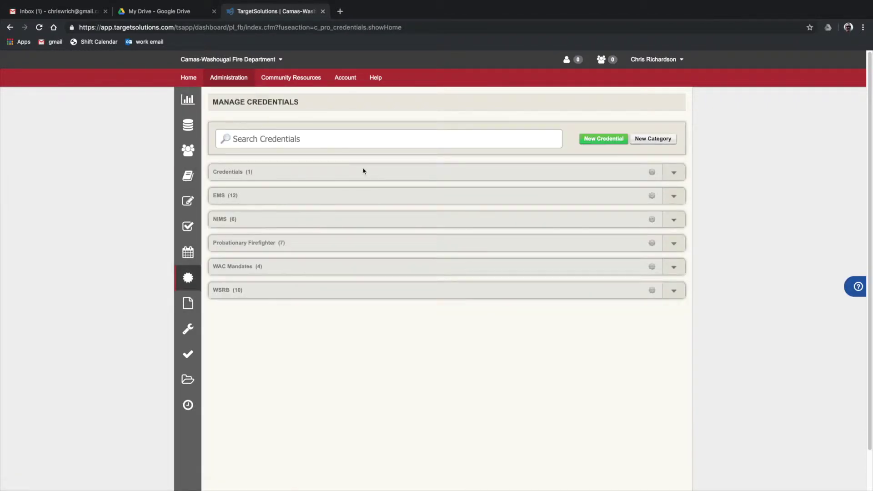
{"action": "left_click", "coordinate": [605, 139]}
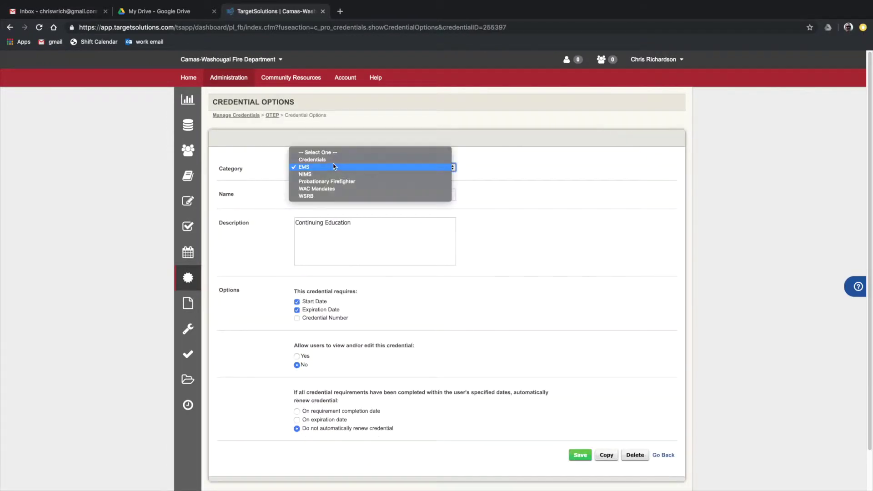
Set the OTEP credential's category to EMS, description 'Continuing Education', and let users view it.
{"action": "left_click", "coordinate": [342, 174]}
{"action": "left_click", "coordinate": [343, 167]}
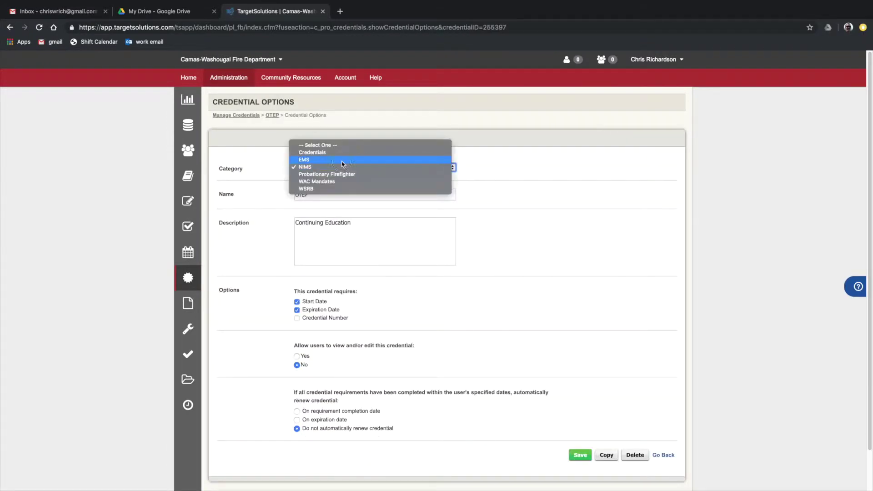
{"action": "left_click", "coordinate": [335, 159]}
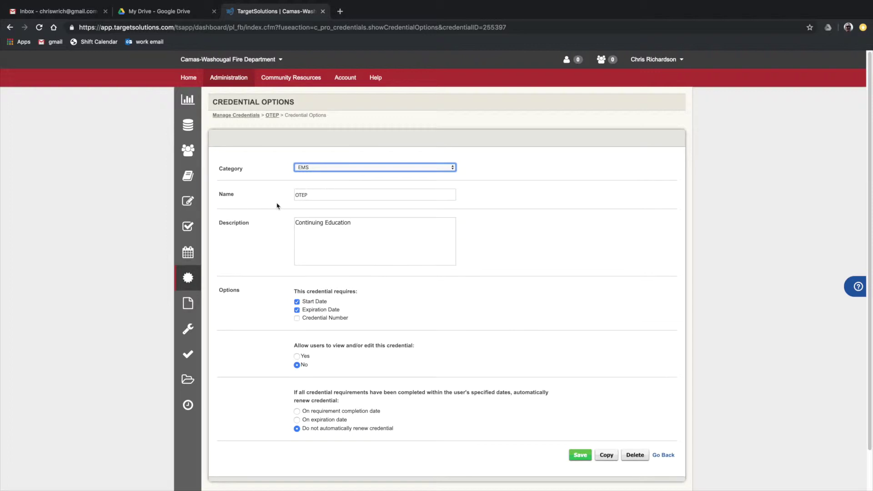
{"action": "left_click", "coordinate": [375, 233]}
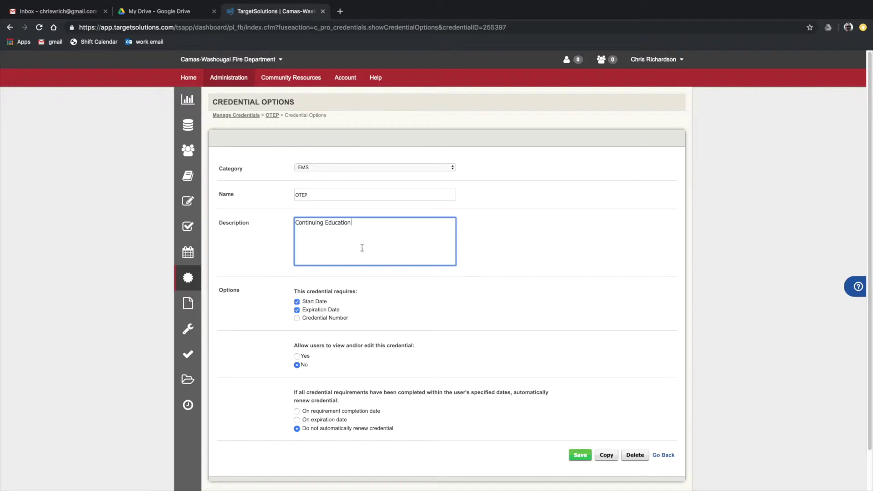
{"action": "scroll", "coordinate": [298, 292], "scroll_direction": "down", "scroll_amount": 1}
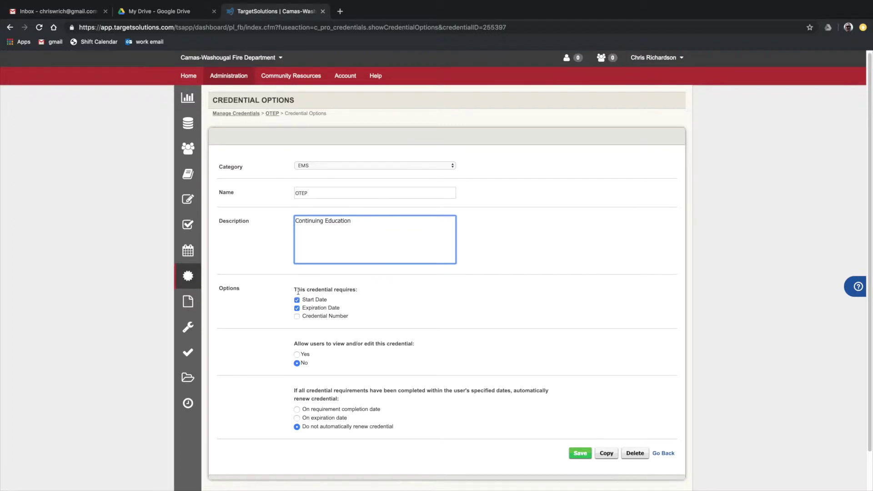
{"action": "scroll", "coordinate": [298, 291], "scroll_direction": "down", "scroll_amount": 2}
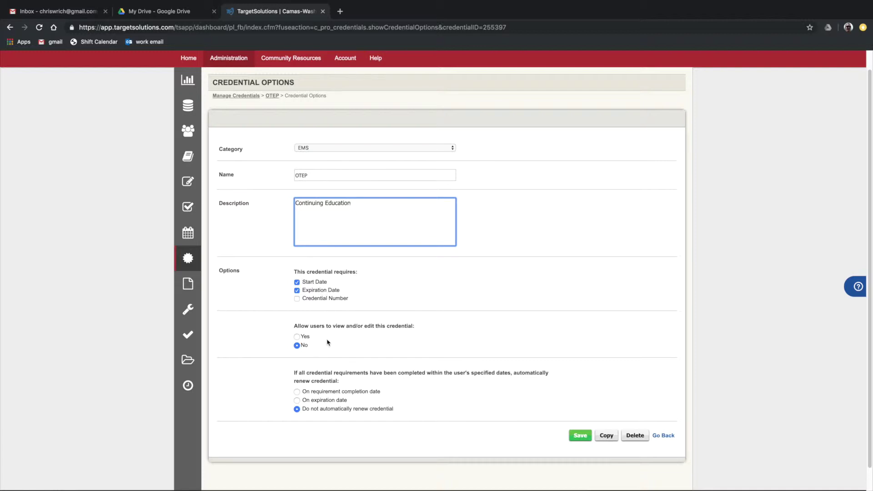
{"action": "left_click", "coordinate": [298, 336]}
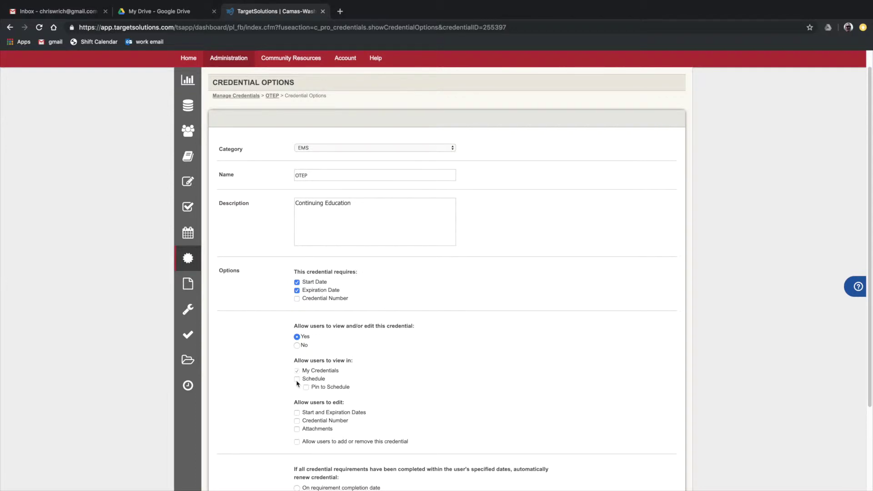
Show OTEP in users' schedule and save the new credential.
{"action": "left_click", "coordinate": [297, 379]}
{"action": "scroll", "coordinate": [333, 369], "scroll_direction": "down", "scroll_amount": 3}
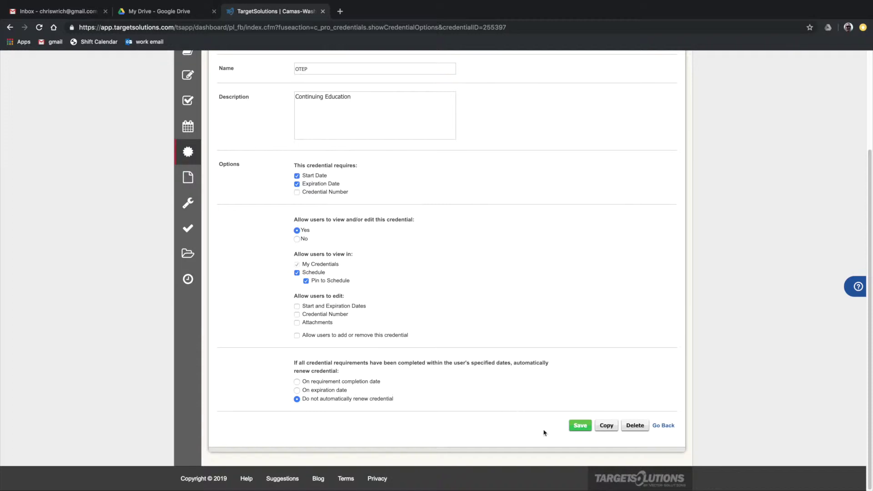
{"action": "scroll", "coordinate": [470, 349], "scroll_direction": "up", "scroll_amount": 3}
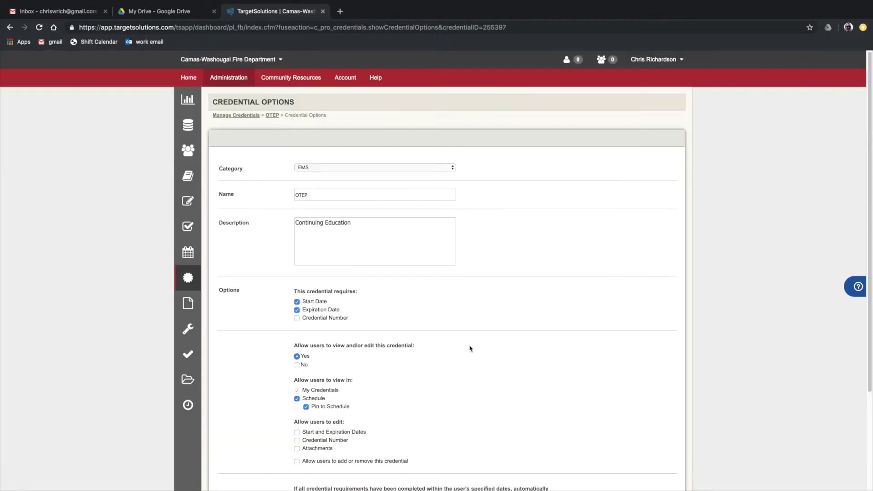
{"action": "scroll", "coordinate": [471, 355], "scroll_direction": "down", "scroll_amount": 3}
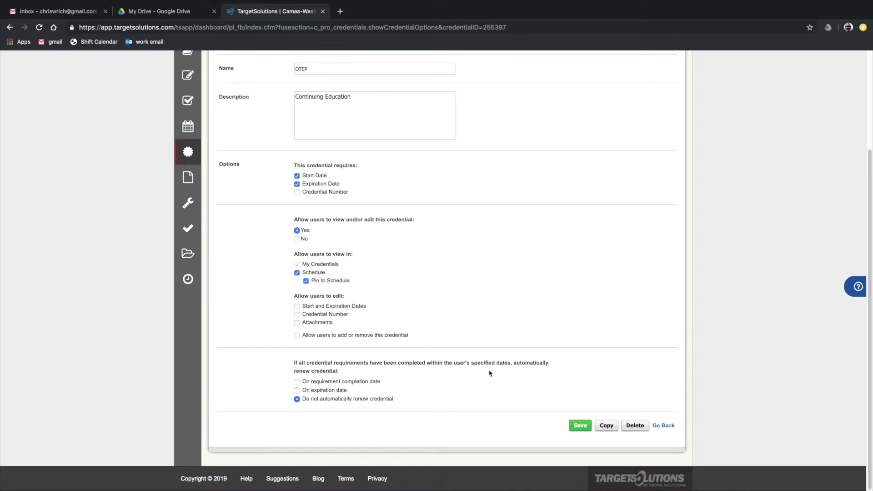
{"action": "left_click", "coordinate": [581, 430]}
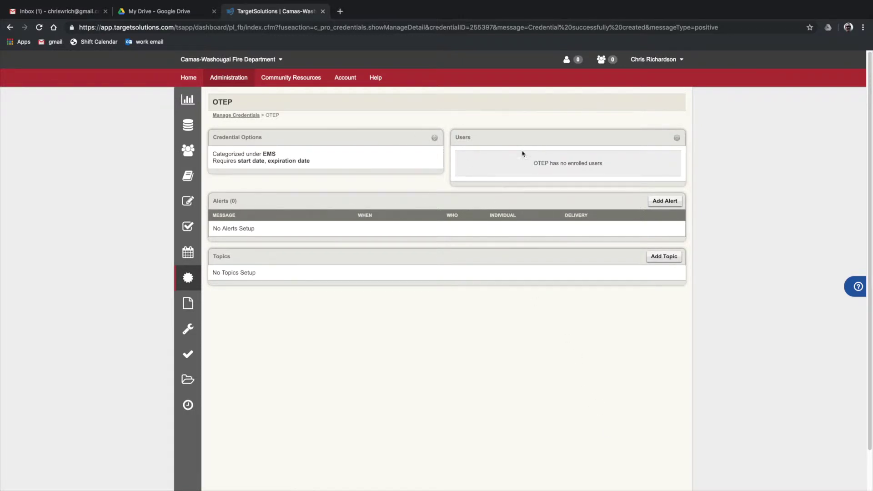
Filter enrollment users to the Volunteer shift, select all ten, and continue.
{"action": "left_click", "coordinate": [677, 138]}
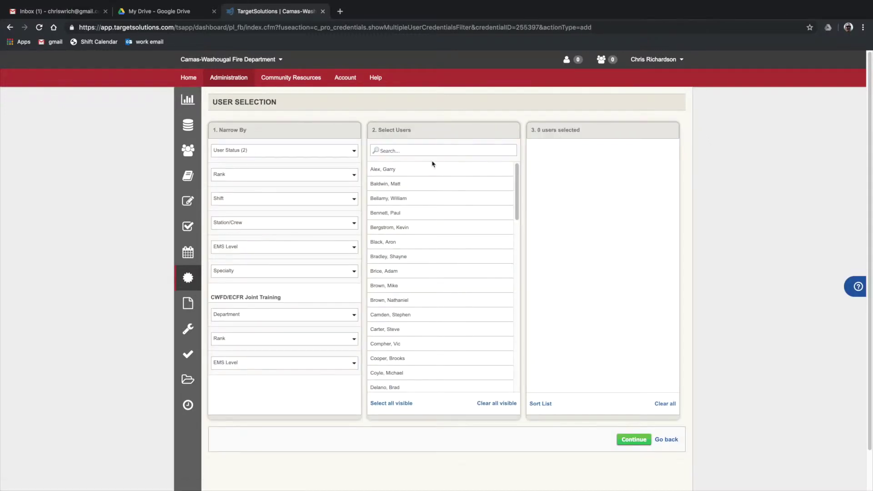
{"action": "left_click", "coordinate": [277, 203]}
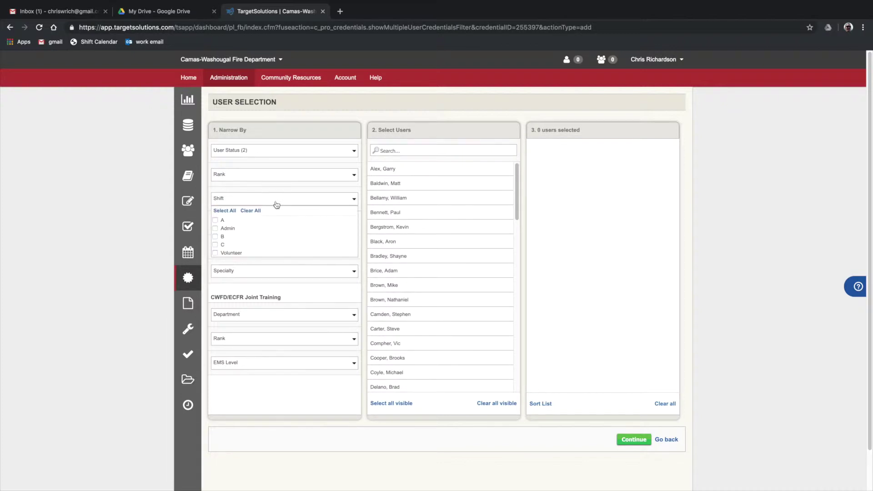
{"action": "left_click", "coordinate": [216, 254]}
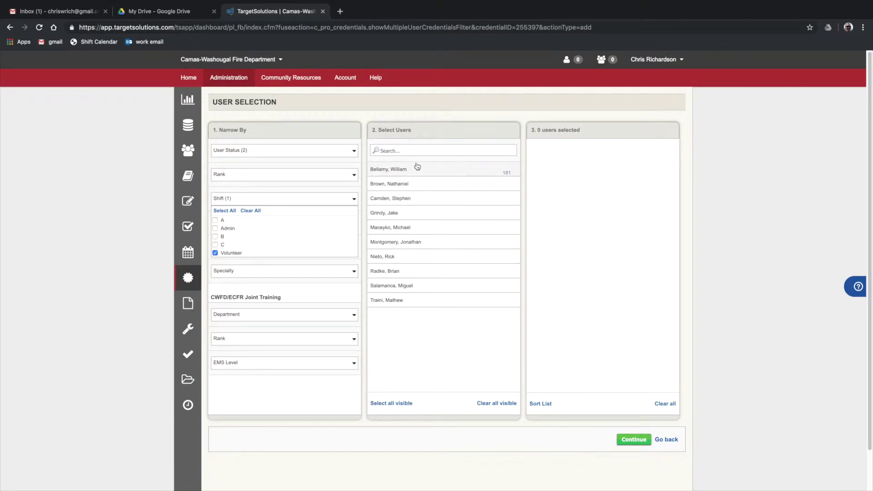
{"action": "left_click", "coordinate": [391, 404]}
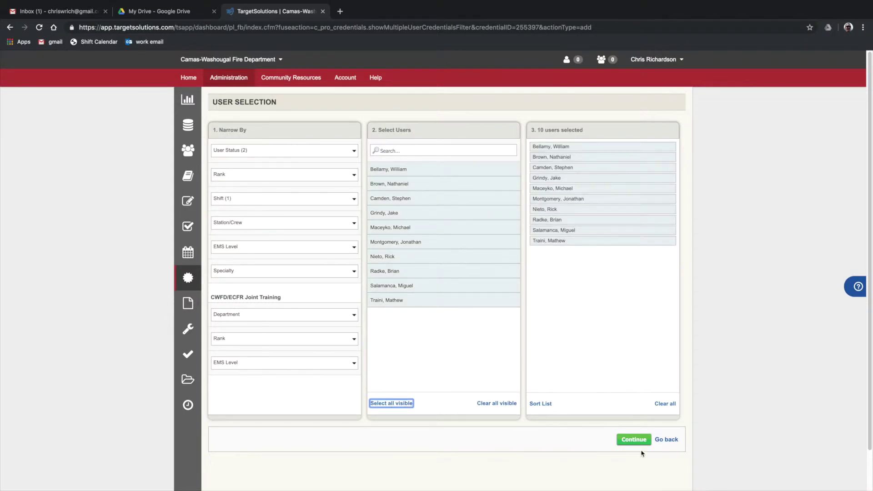
{"action": "left_click", "coordinate": [632, 439]}
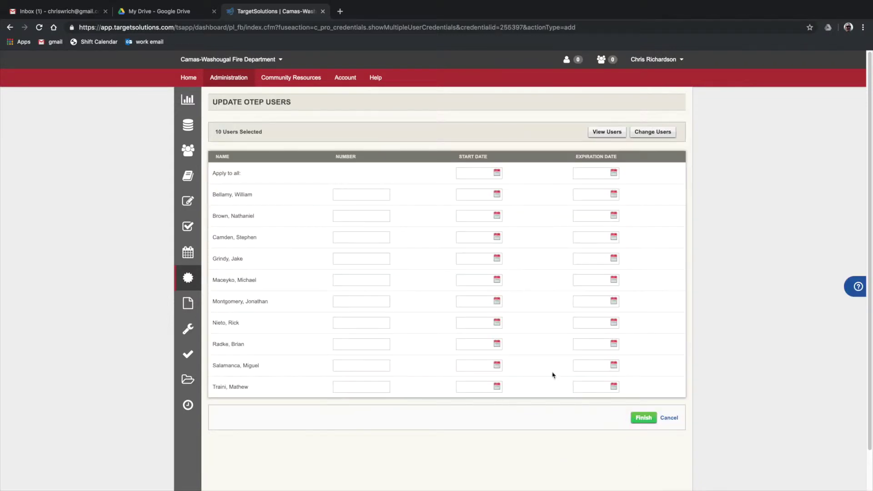
Give all ten users start date 06/06/2019 and expiration 12/31/2019, then save.
{"action": "left_click", "coordinate": [499, 174]}
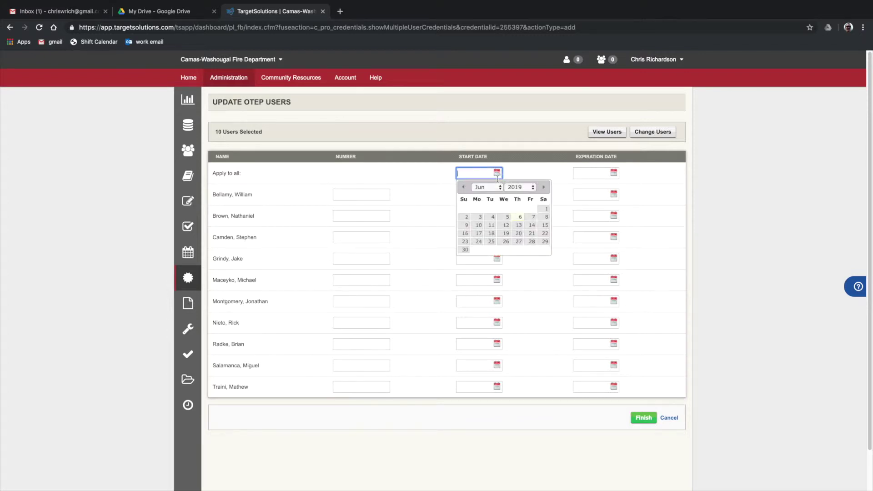
{"action": "left_click", "coordinate": [520, 217]}
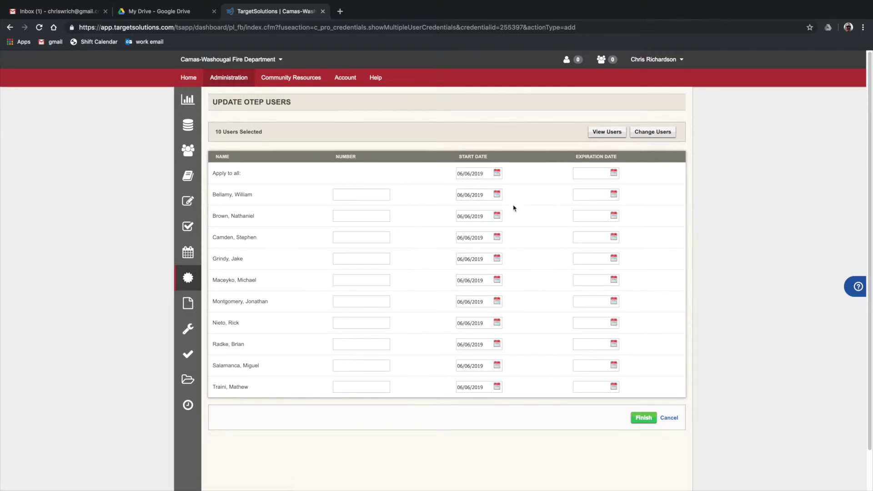
{"action": "left_click", "coordinate": [612, 172]}
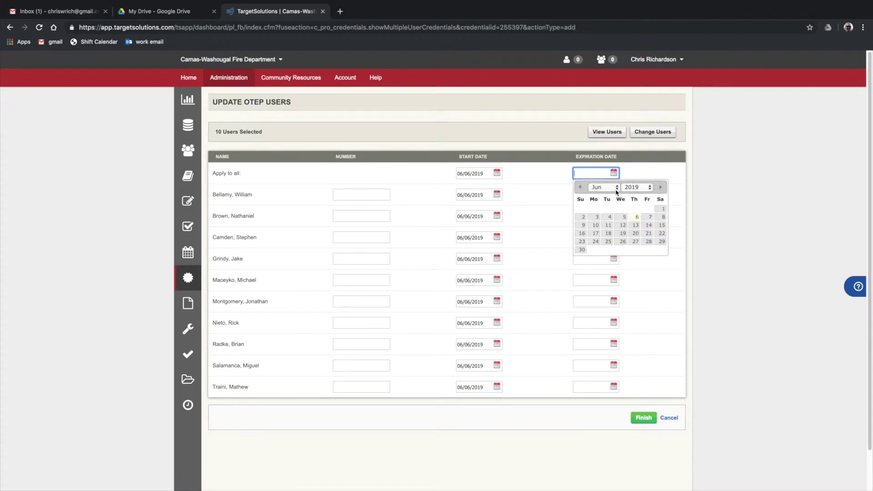
{"action": "left_click", "coordinate": [616, 188]}
{"action": "left_click", "coordinate": [598, 226]}
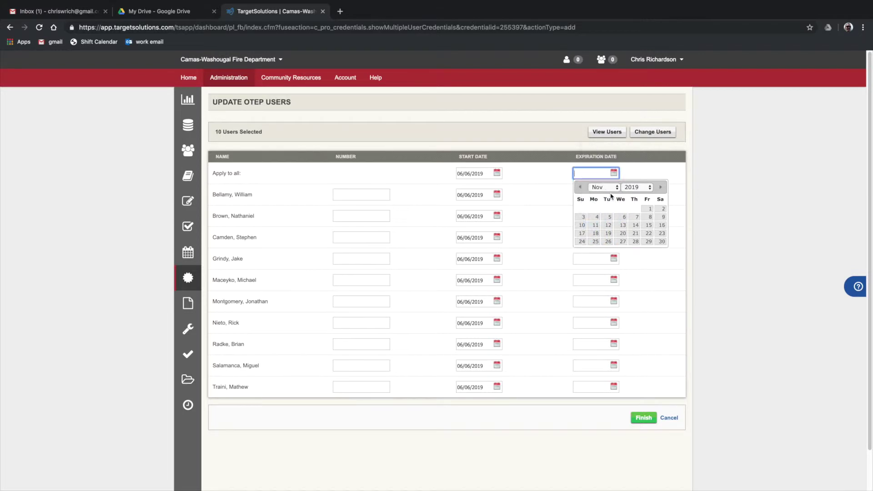
{"action": "left_click", "coordinate": [608, 189]}
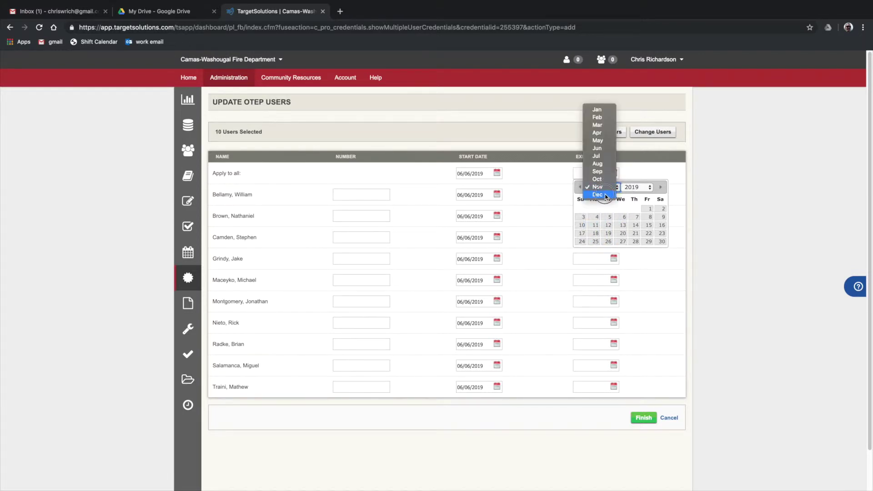
{"action": "left_click", "coordinate": [597, 195]}
{"action": "left_click", "coordinate": [635, 188]}
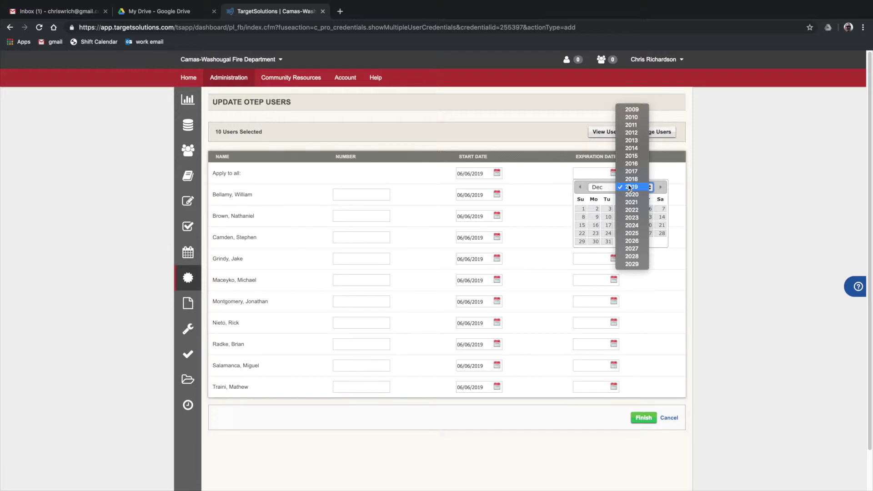
{"action": "left_click", "coordinate": [631, 187]}
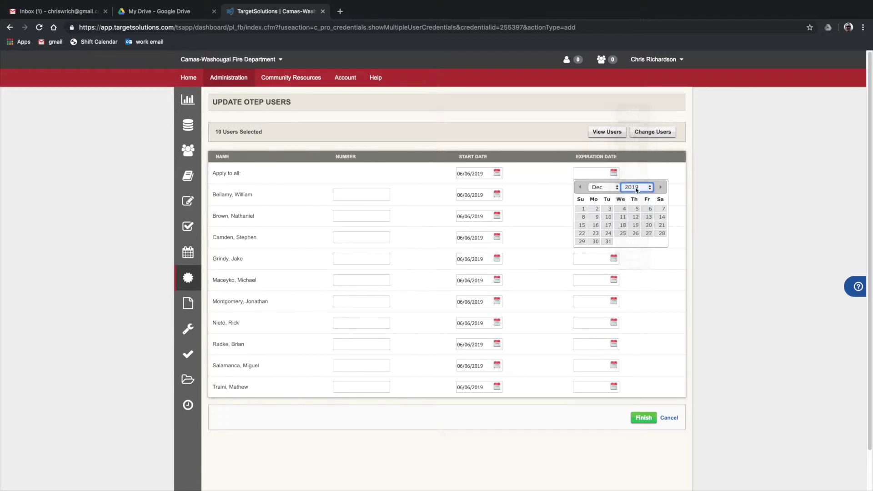
{"action": "left_click", "coordinate": [608, 242]}
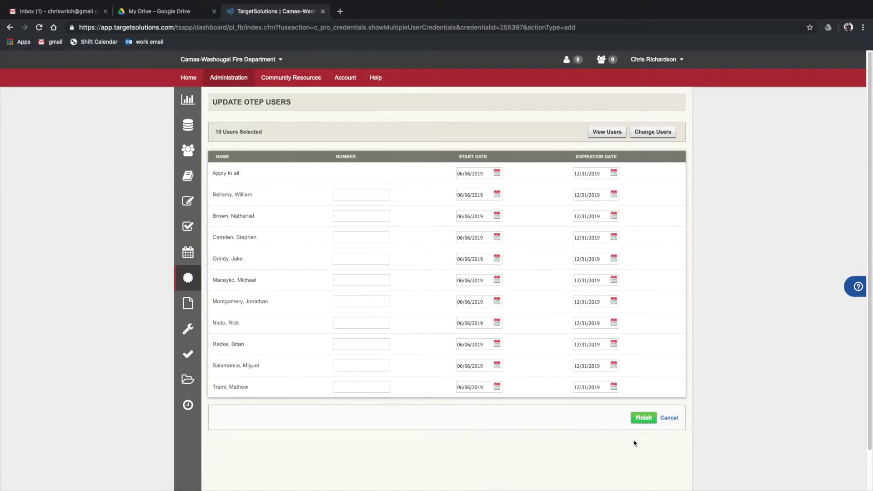
{"action": "left_click", "coordinate": [642, 418]}
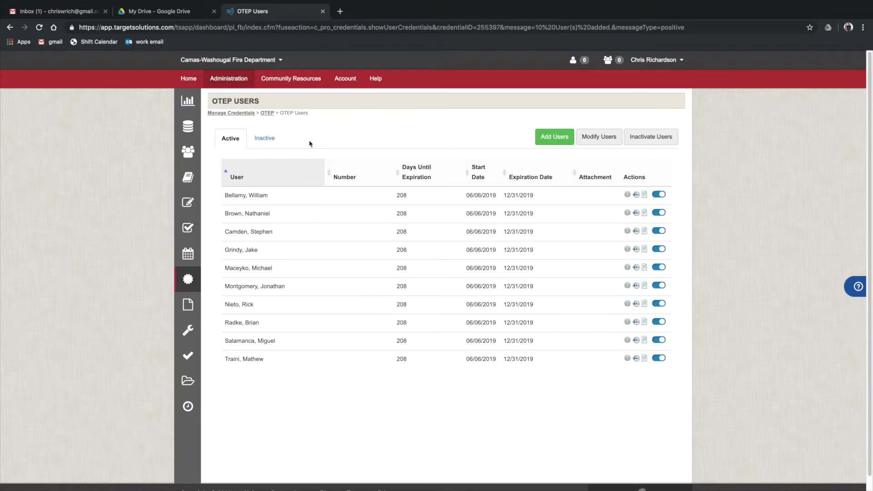
Return to the OTEP credential overview and begin adding an alert.
{"action": "left_click", "coordinate": [267, 113]}
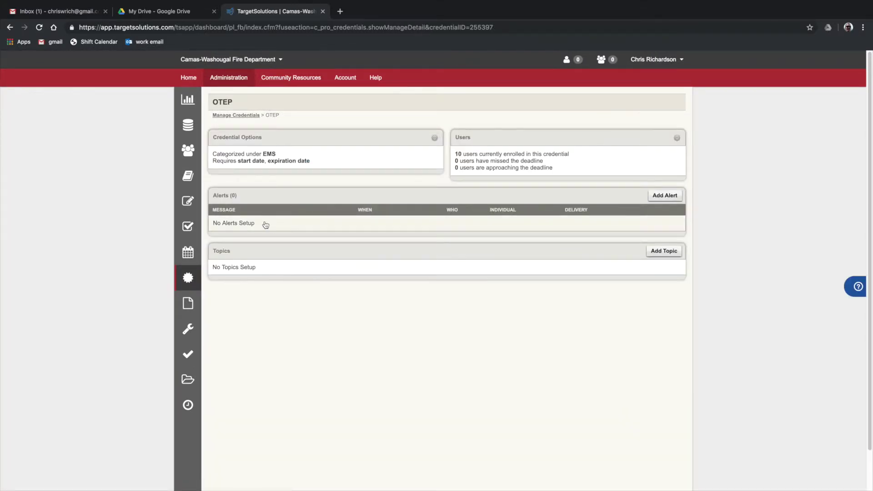
{"action": "left_click", "coordinate": [672, 198]}
Save an on-expiration 'training is due' alert for administrators, supervisors and users.
{"action": "scroll", "coordinate": [668, 200], "scroll_direction": "down", "scroll_amount": 2}
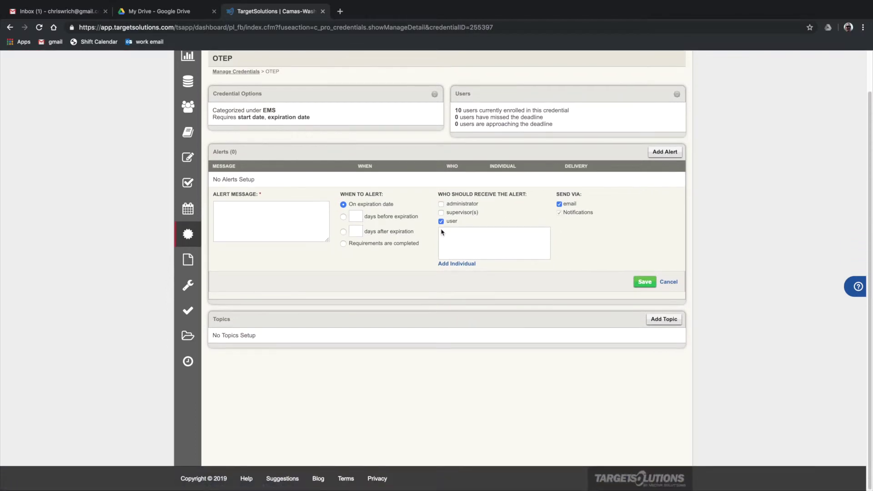
{"action": "left_click", "coordinate": [232, 214]}
{"action": "type", "text": "is due"}
{"action": "left_click", "coordinate": [441, 204]}
{"action": "left_click", "coordinate": [441, 213]}
{"action": "left_click", "coordinate": [441, 221]}
{"action": "left_click", "coordinate": [643, 282]}
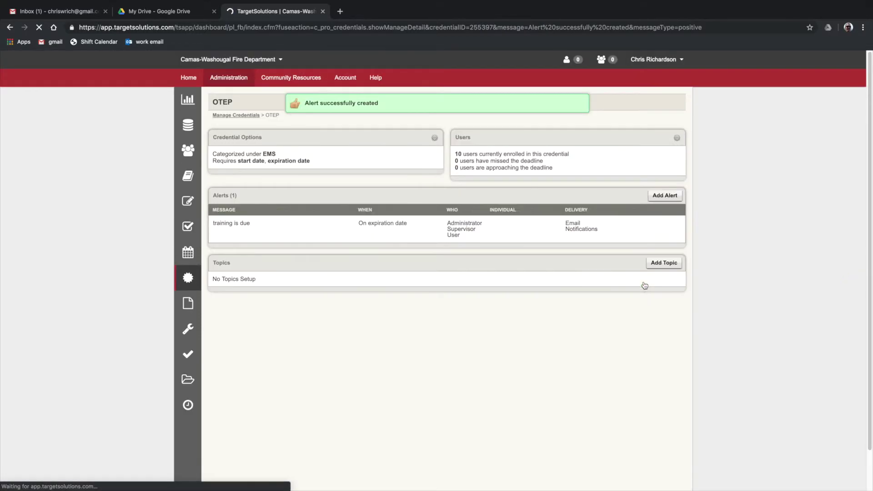
{"action": "left_click", "coordinate": [661, 266]}
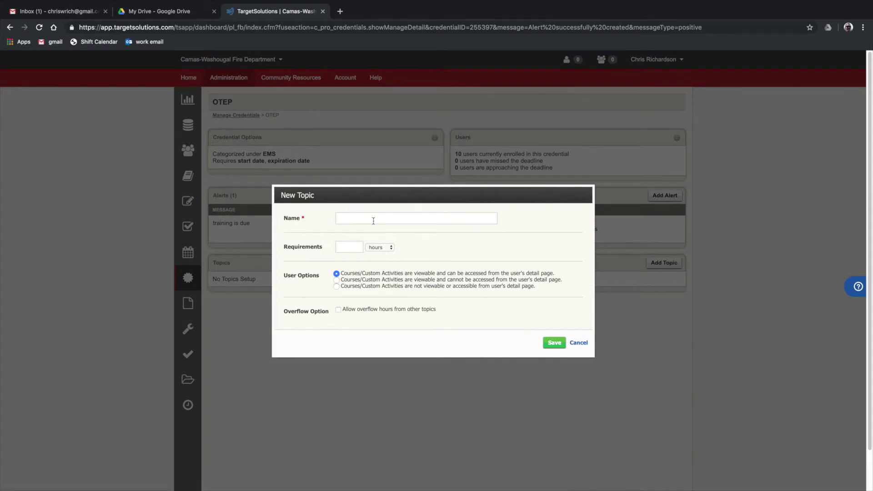
Add a 24-hour topic 'yearly assignments and presentations' that allows overflow hours.
{"action": "left_click", "coordinate": [394, 219]}
{"action": "type", "text": "gnments and presentations"}
{"action": "left_click", "coordinate": [348, 245]}
{"action": "left_click", "coordinate": [339, 311]}
{"action": "left_click", "coordinate": [552, 344]}
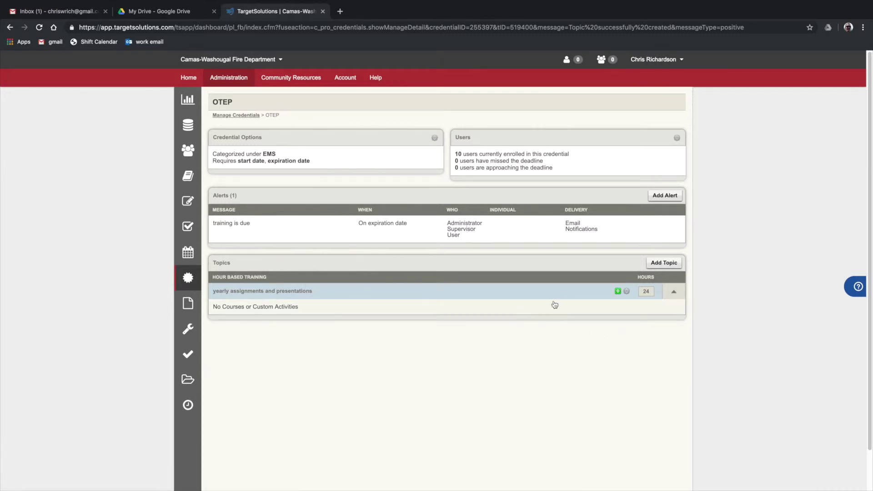
{"action": "left_click", "coordinate": [538, 302]}
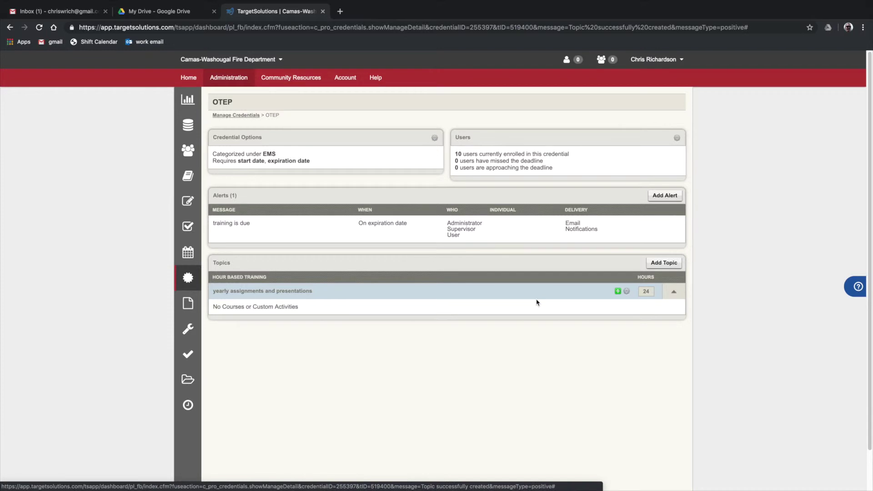
Begin adding courses to the topic and filter the course list to the ems tag.
{"action": "left_click", "coordinate": [619, 292]}
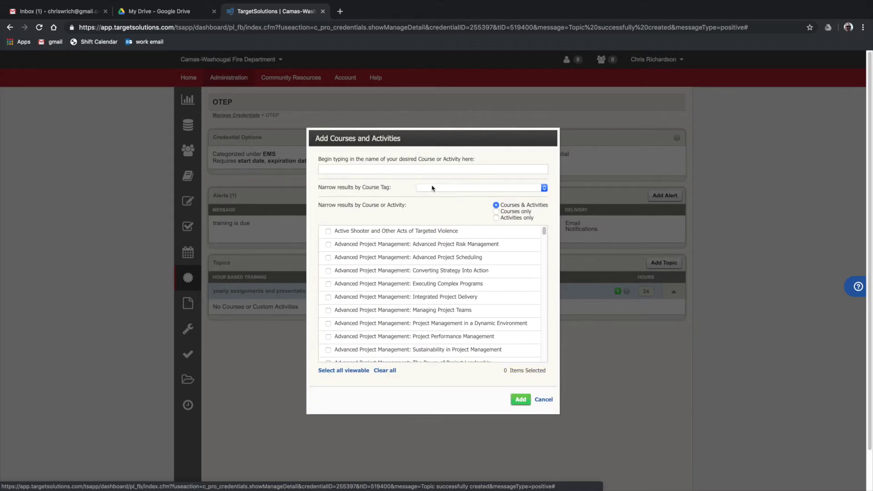
{"action": "left_click", "coordinate": [433, 191]}
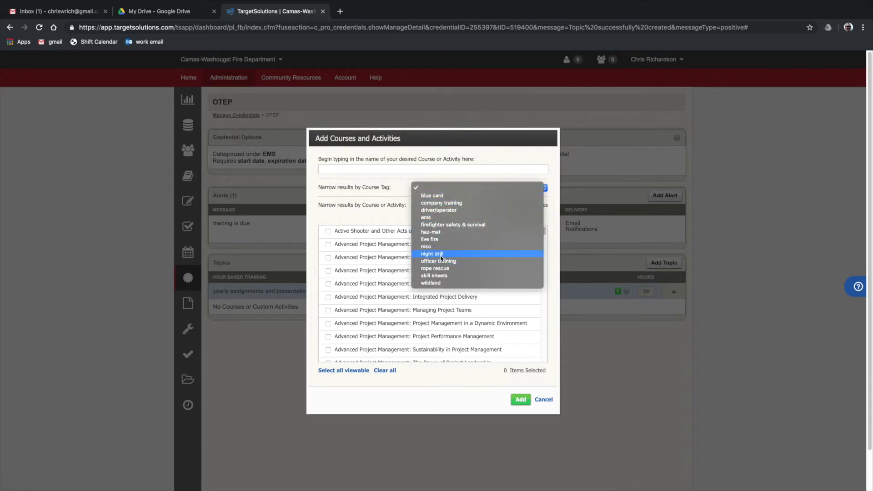
{"action": "left_click", "coordinate": [444, 217]}
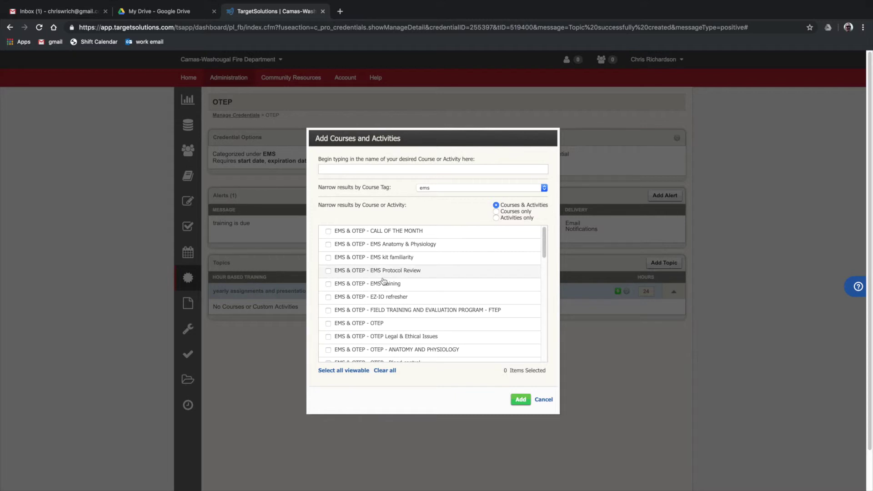
{"action": "scroll", "coordinate": [387, 315], "scroll_direction": "down", "scroll_amount": 2}
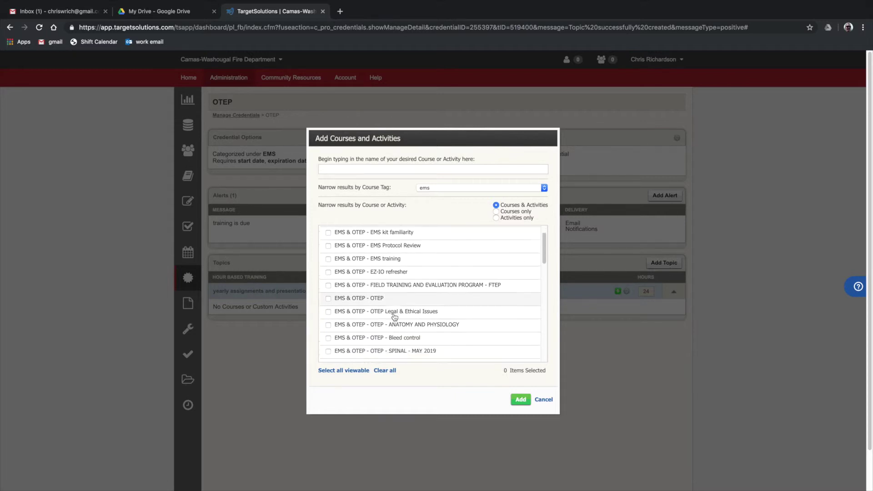
{"action": "scroll", "coordinate": [398, 317], "scroll_direction": "down", "scroll_amount": 3}
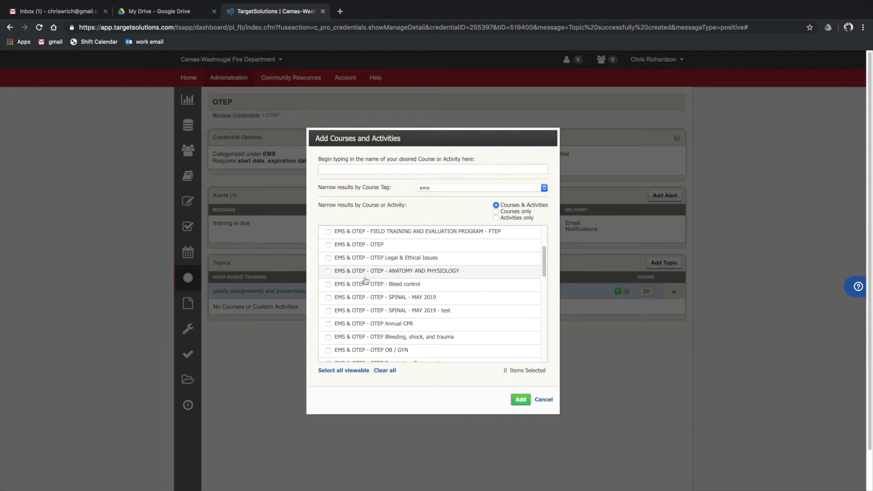
Tick OTEP Legal & Ethical Issues, Anatomy and Physiology, Bleed control, Spinal - May 2019 and Annual CPR.
{"action": "left_click", "coordinate": [329, 258]}
{"action": "left_click", "coordinate": [328, 271]}
{"action": "left_click", "coordinate": [328, 284]}
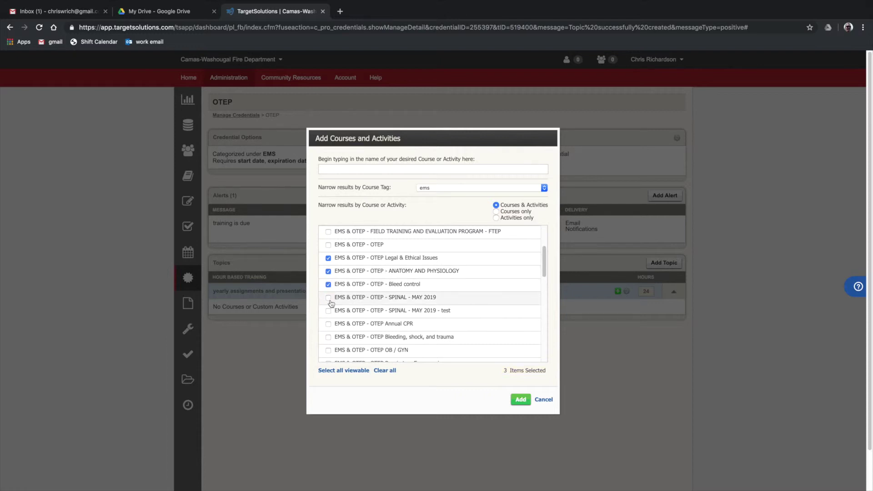
{"action": "left_click", "coordinate": [329, 298]}
{"action": "scroll", "coordinate": [331, 307], "scroll_direction": "down", "scroll_amount": 1}
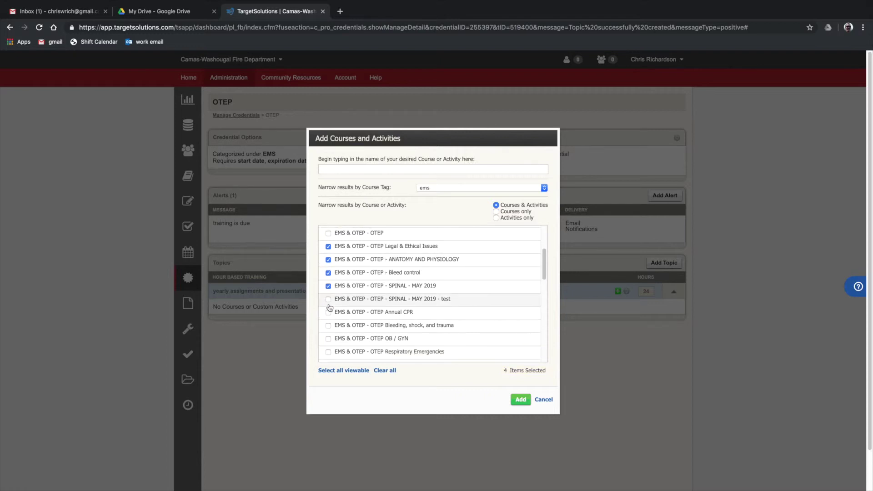
{"action": "left_click", "coordinate": [328, 313]}
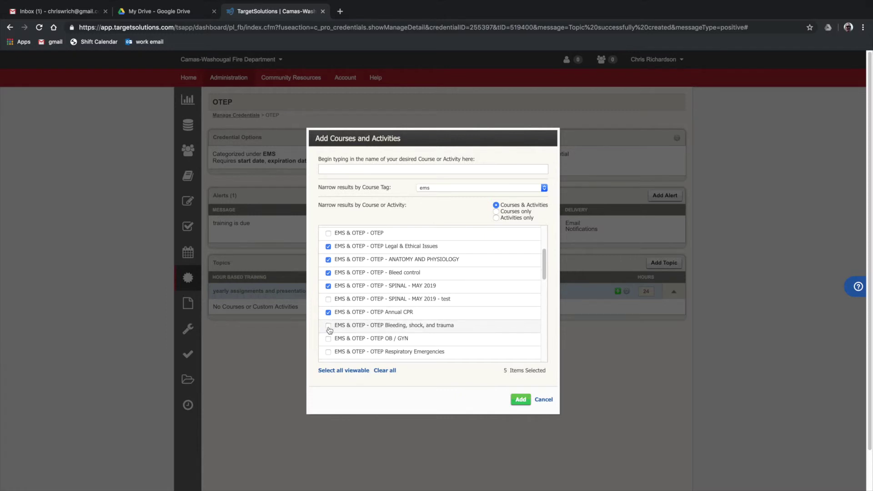
Tick Bleeding, shock, and trauma, OB / GYN, Respiratory Emergencies and START Triage, then add all checked courses.
{"action": "left_click", "coordinate": [328, 327]}
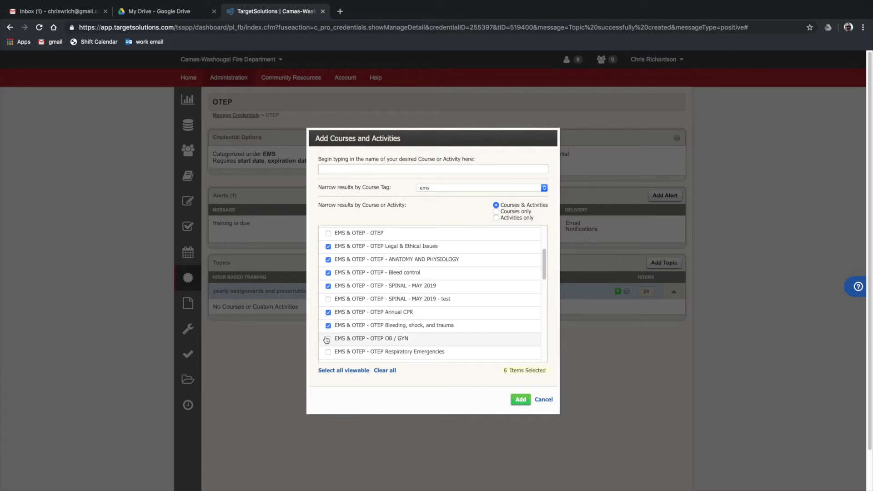
{"action": "left_click", "coordinate": [327, 339]}
{"action": "scroll", "coordinate": [327, 349], "scroll_direction": "down", "scroll_amount": 4}
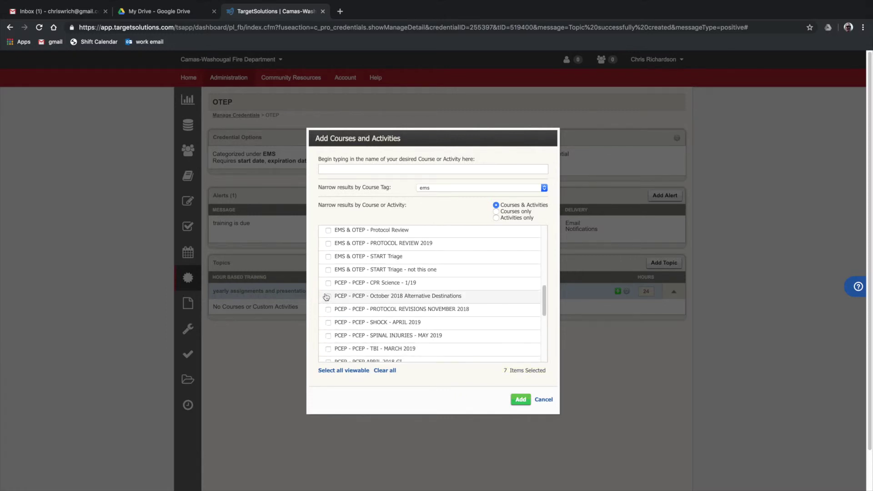
{"action": "scroll", "coordinate": [338, 300], "scroll_direction": "up", "scroll_amount": 2}
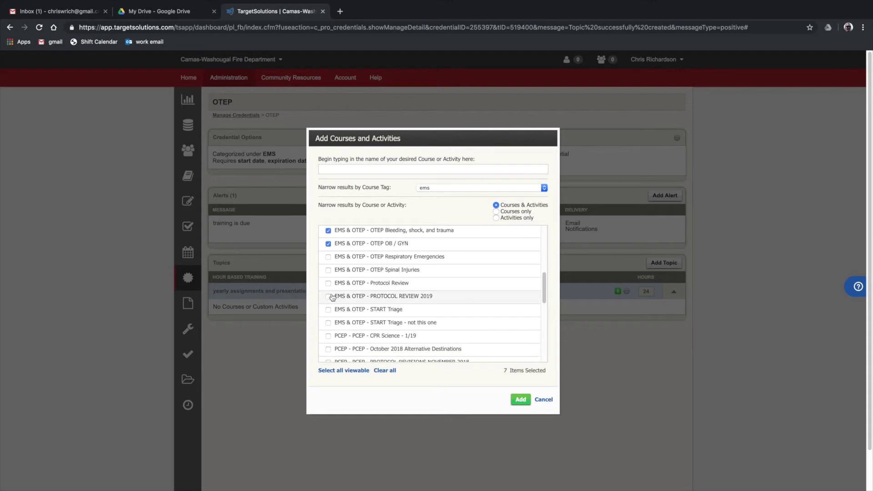
{"action": "left_click", "coordinate": [321, 265]}
{"action": "left_click", "coordinate": [328, 310]}
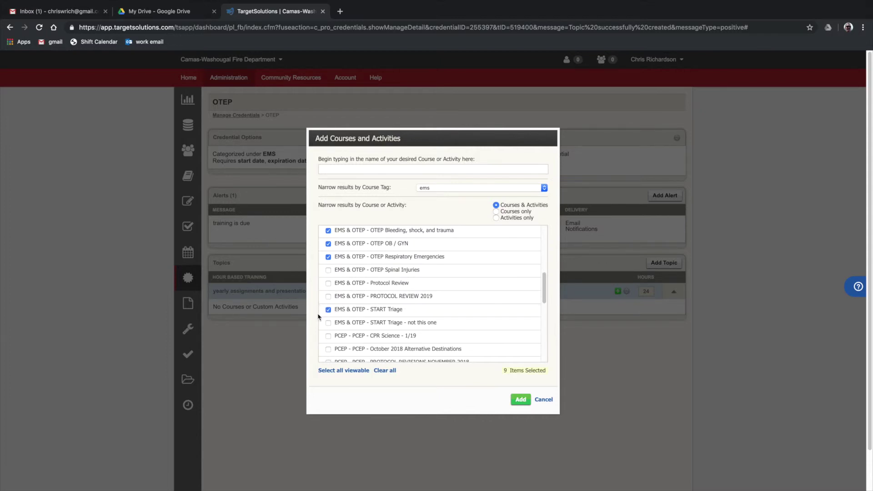
{"action": "left_click", "coordinate": [518, 400]}
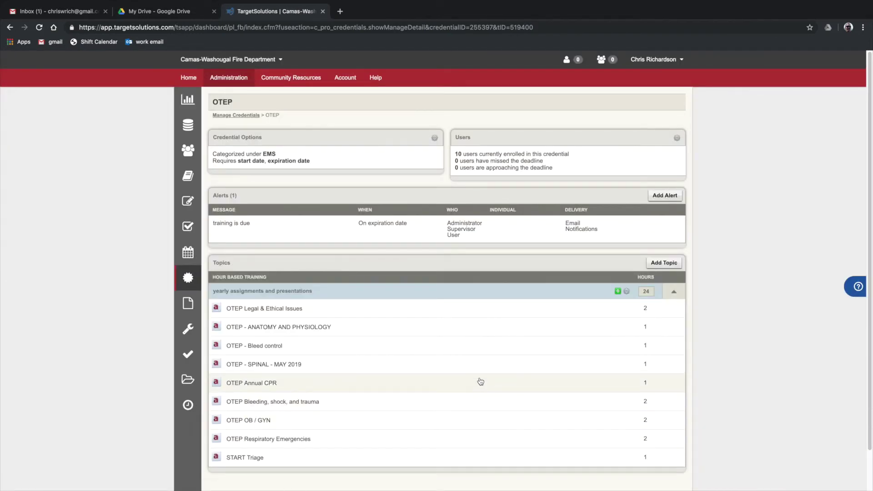
Start a new alert for the OTEP credential, then open its list of enrolled users.
{"action": "scroll", "coordinate": [404, 330], "scroll_direction": "down", "scroll_amount": 1}
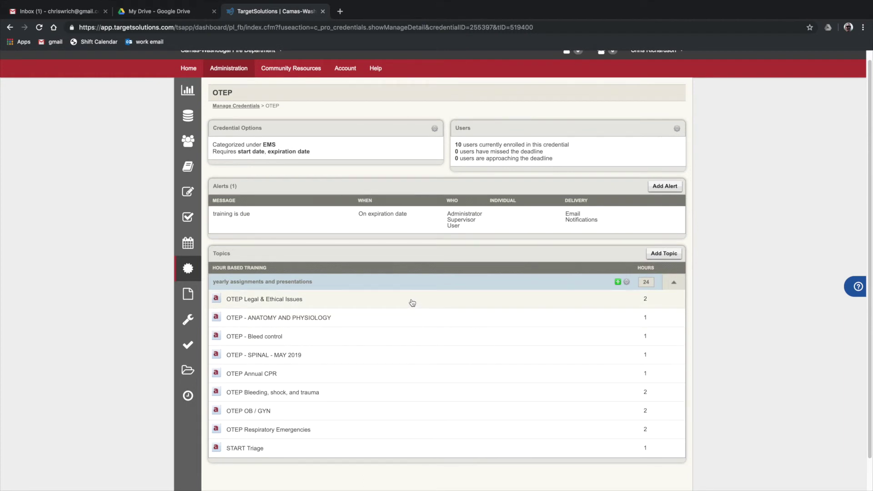
{"action": "scroll", "coordinate": [419, 286], "scroll_direction": "up", "scroll_amount": 1}
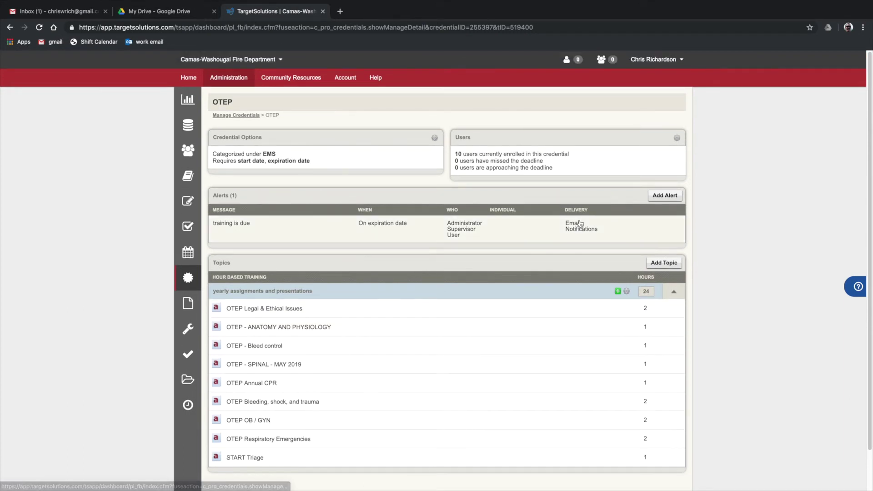
{"action": "left_click", "coordinate": [665, 195]}
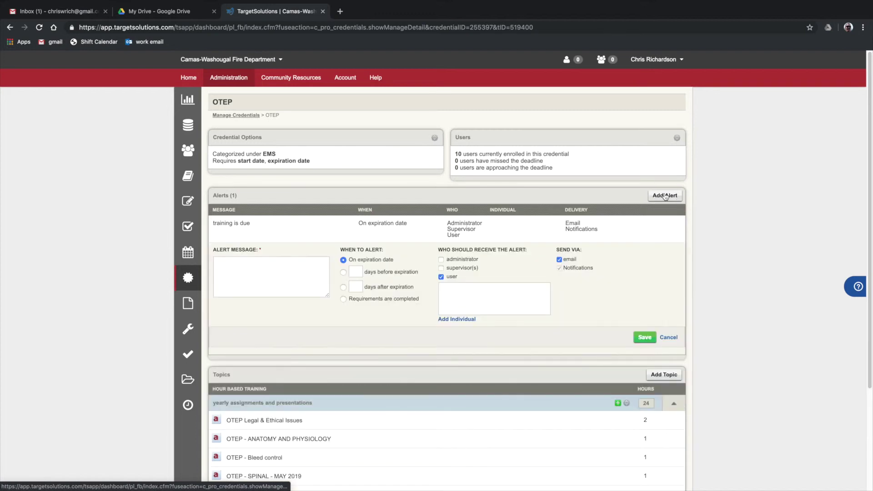
{"action": "scroll", "coordinate": [521, 136], "scroll_direction": "down", "scroll_amount": 2}
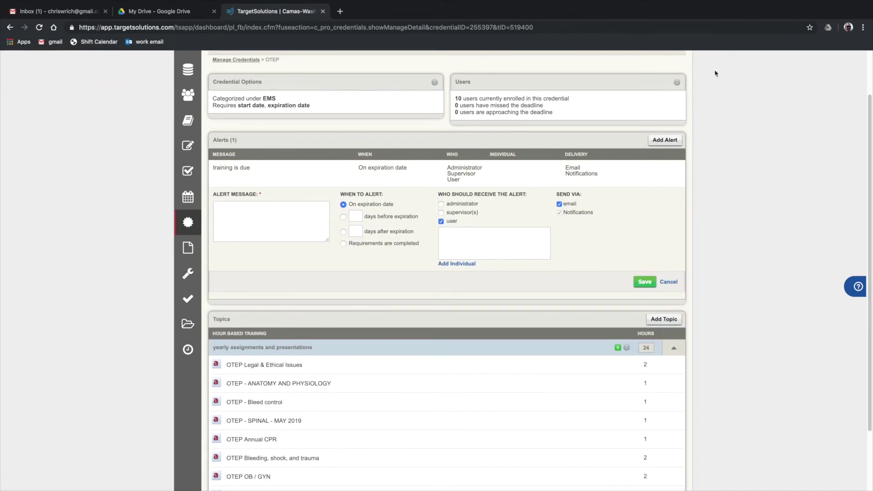
{"action": "left_click", "coordinate": [677, 83]}
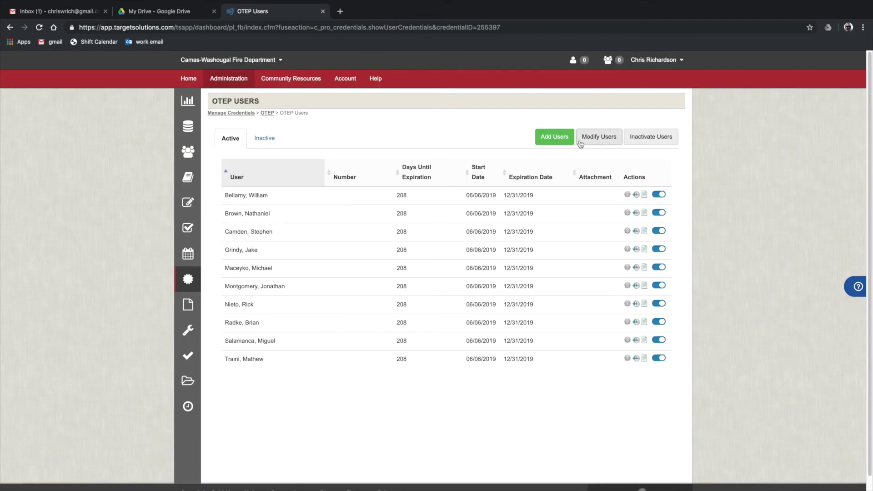
Search for the user by name and select them for OTEP enrollment.
{"action": "left_click", "coordinate": [553, 138]}
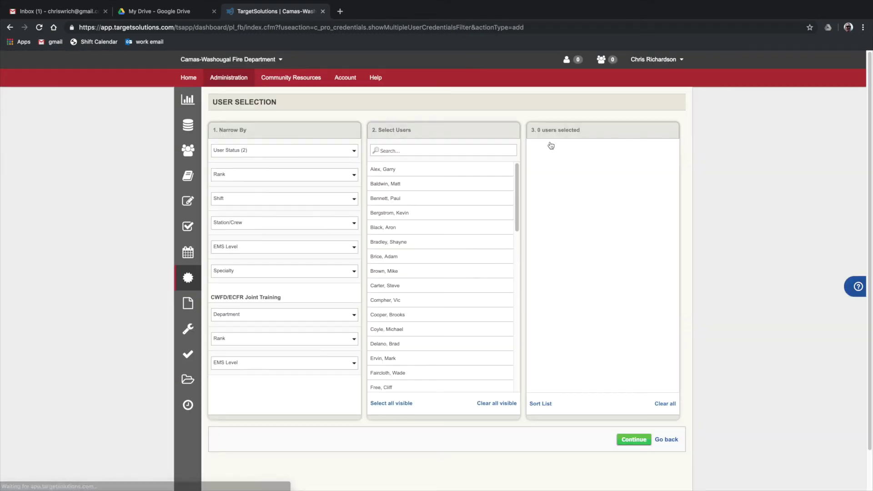
{"action": "left_click", "coordinate": [426, 151]}
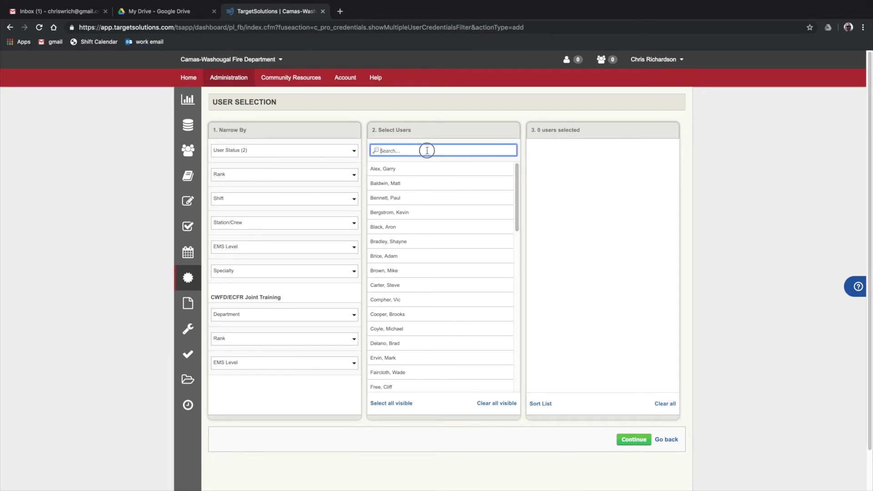
{"action": "type", "text": "rich"}
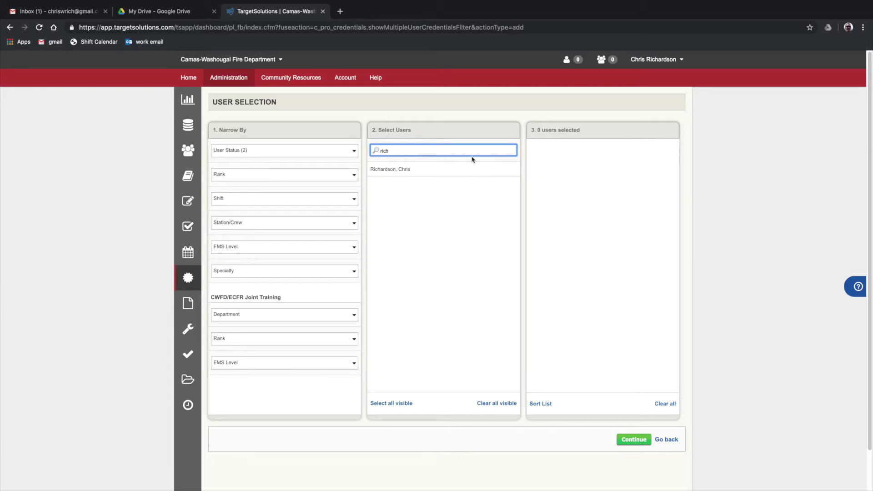
{"action": "left_click", "coordinate": [462, 171]}
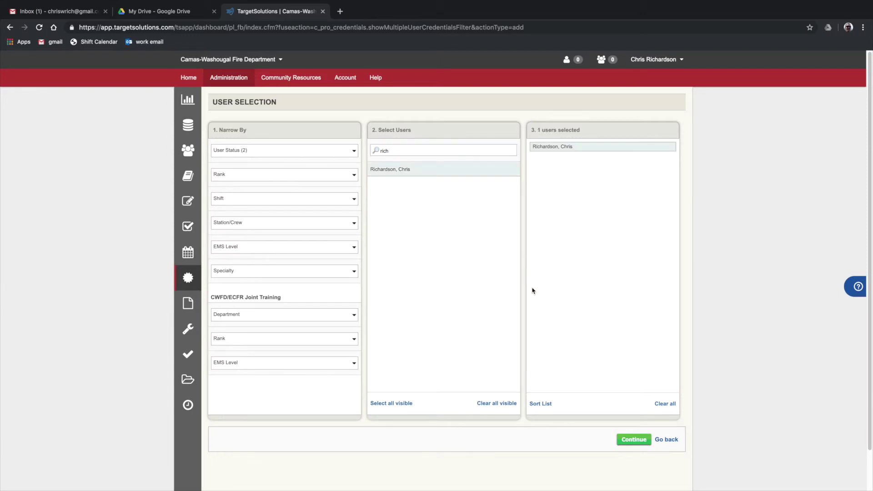
{"action": "left_click", "coordinate": [639, 443]}
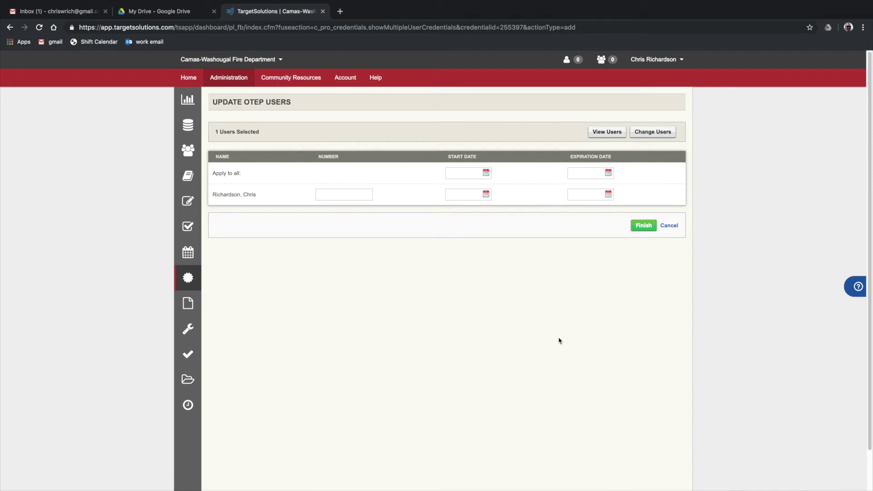
Set start date 06/06/2019 and expiration 12/31/2019, then finish enrolling the user.
{"action": "left_click", "coordinate": [465, 173]}
{"action": "left_click", "coordinate": [509, 217]}
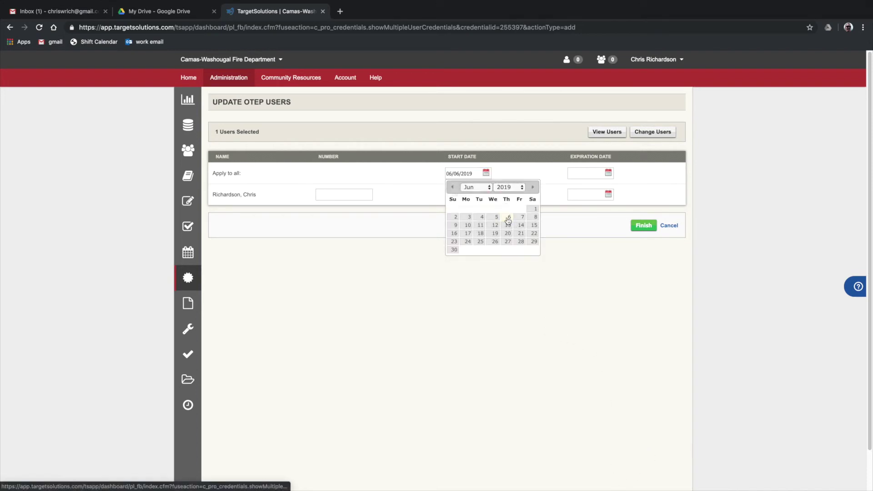
{"action": "left_click", "coordinate": [608, 174]}
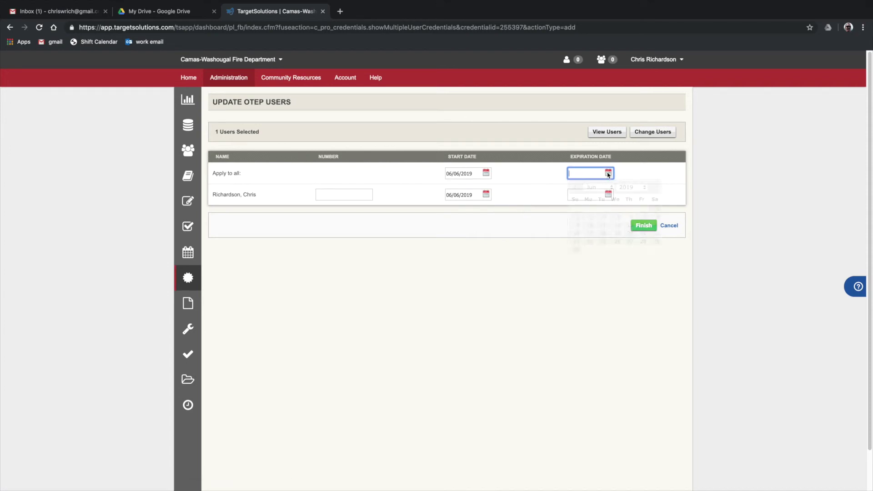
{"action": "left_click", "coordinate": [612, 187]}
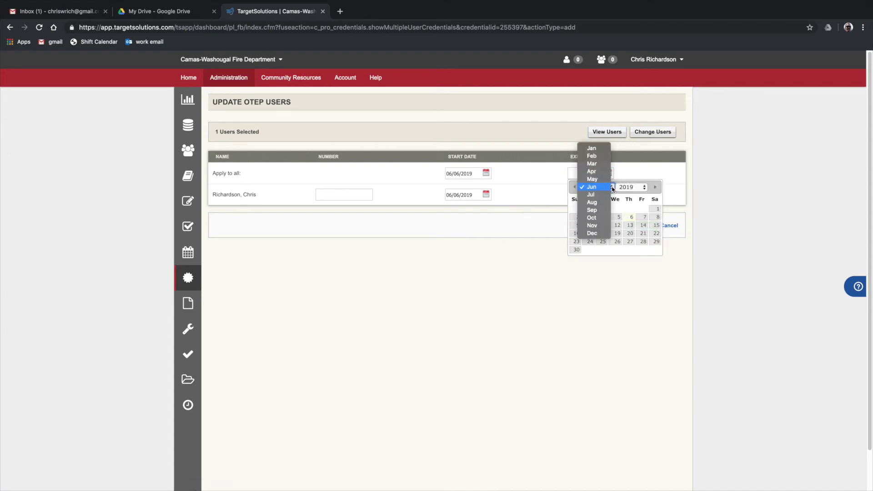
{"action": "key", "text": "Escape"}
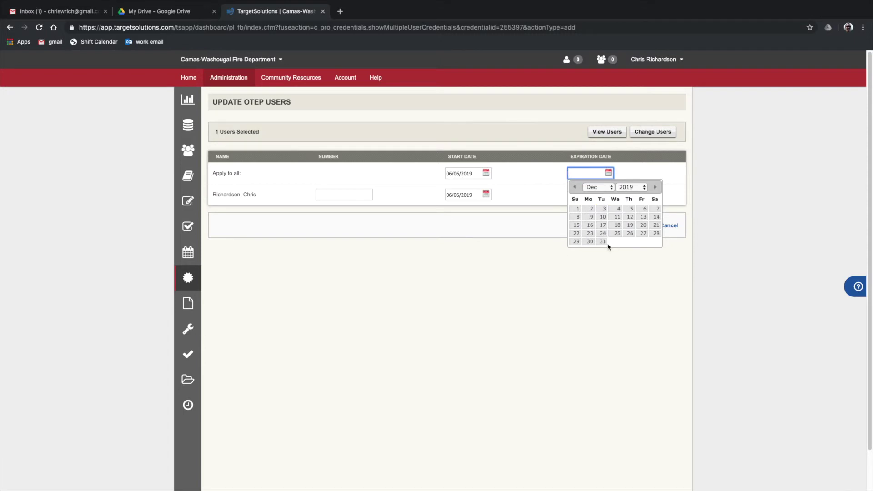
{"action": "left_click", "coordinate": [605, 242]}
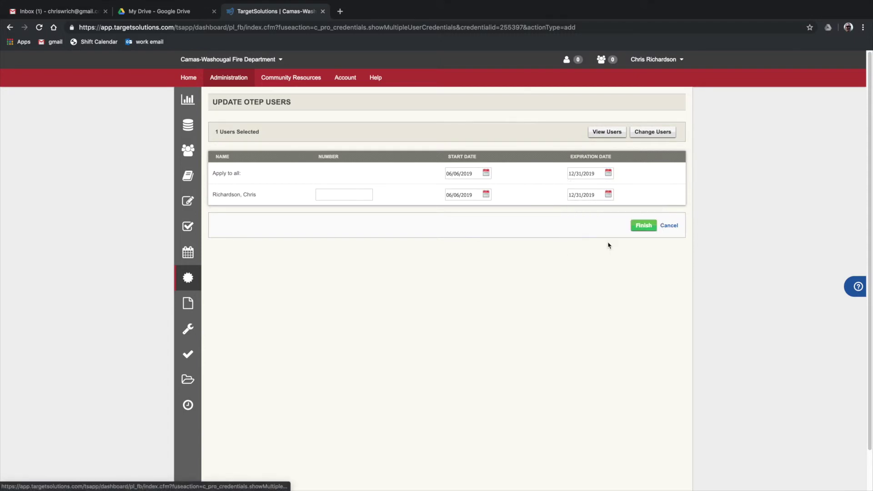
{"action": "left_click", "coordinate": [637, 226]}
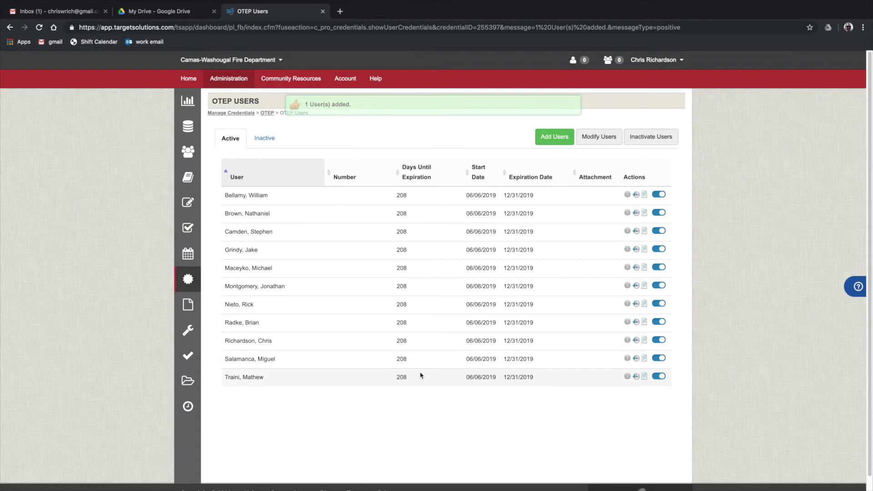
Return to the Home dashboard, where the schedule lists OTEP due Dec 31, 2019.
{"action": "mouse_move", "coordinate": [220, 358]}
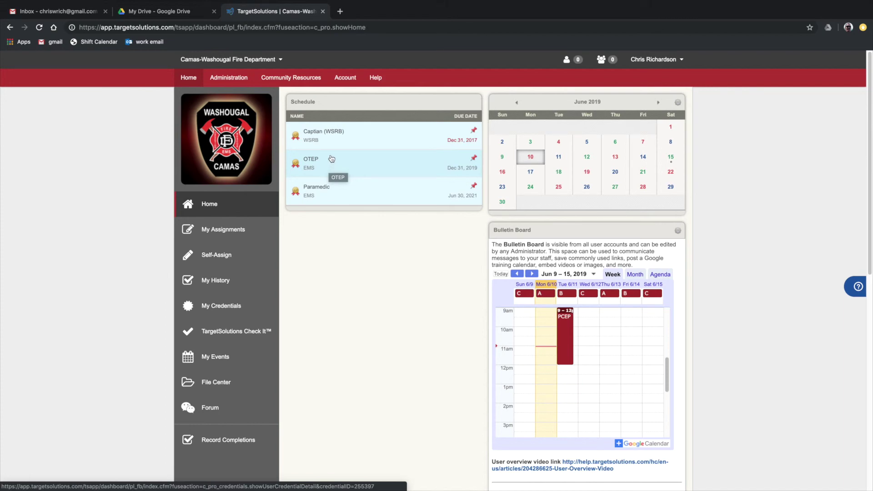
Open OTEP from the schedule and view its nine applicable training courses and 0 of 24 hours.
{"action": "left_click", "coordinate": [331, 158]}
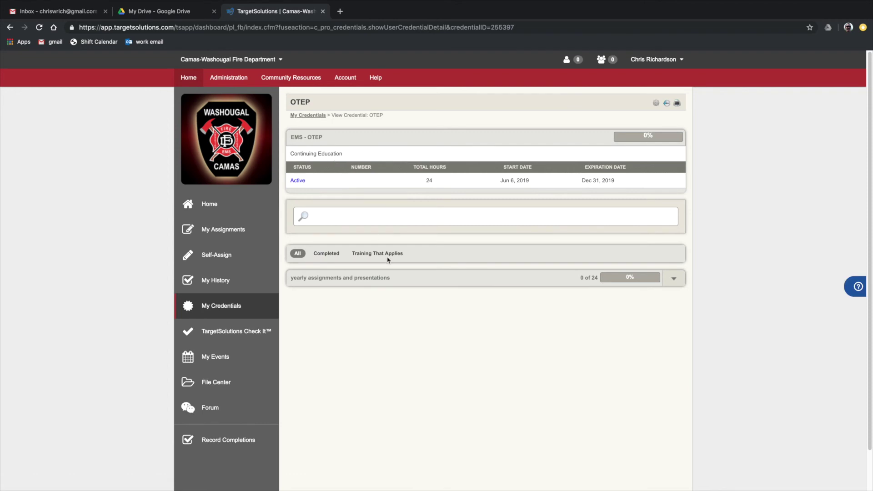
{"action": "left_click", "coordinate": [382, 255]}
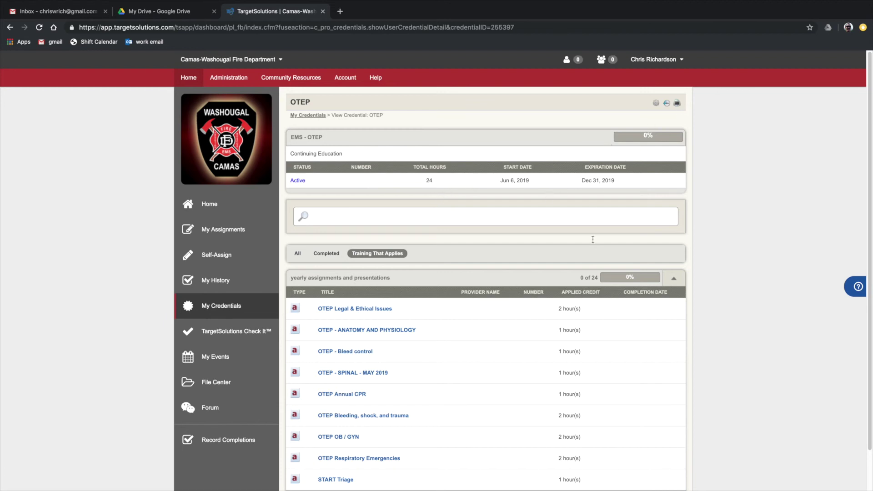
{"action": "scroll", "coordinate": [473, 291], "scroll_direction": "down", "scroll_amount": 2}
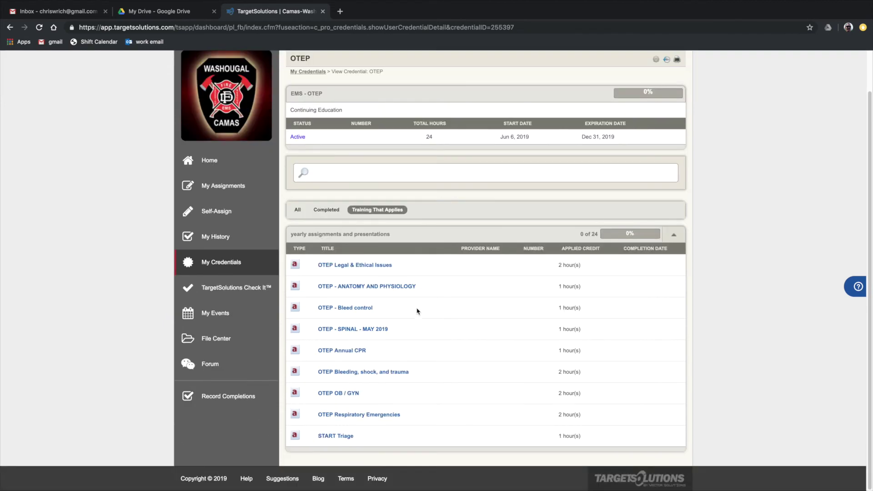